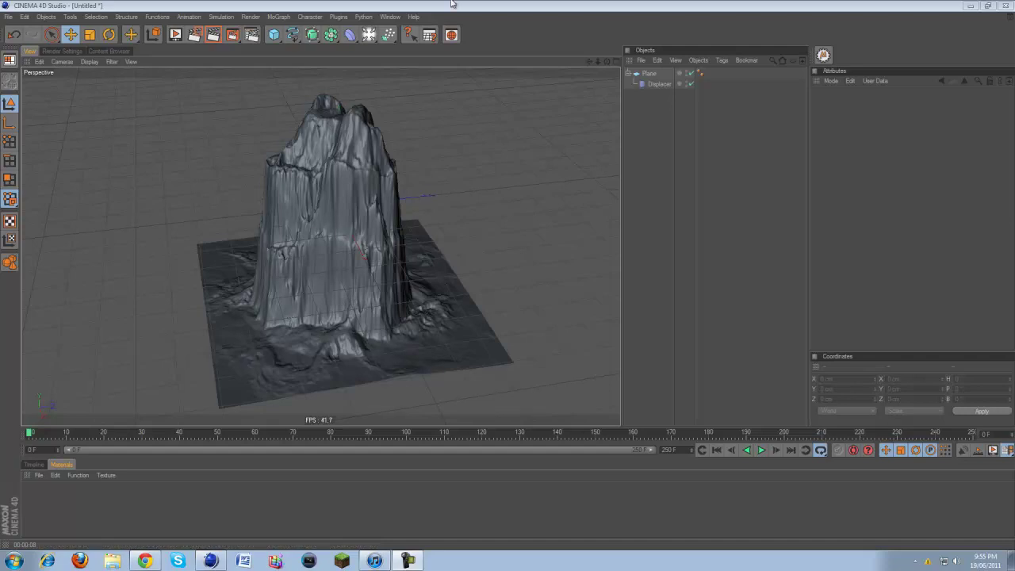
# Render a preview of the existing displaced rock formation in the perspective view.
pyautogui.click(214, 36)
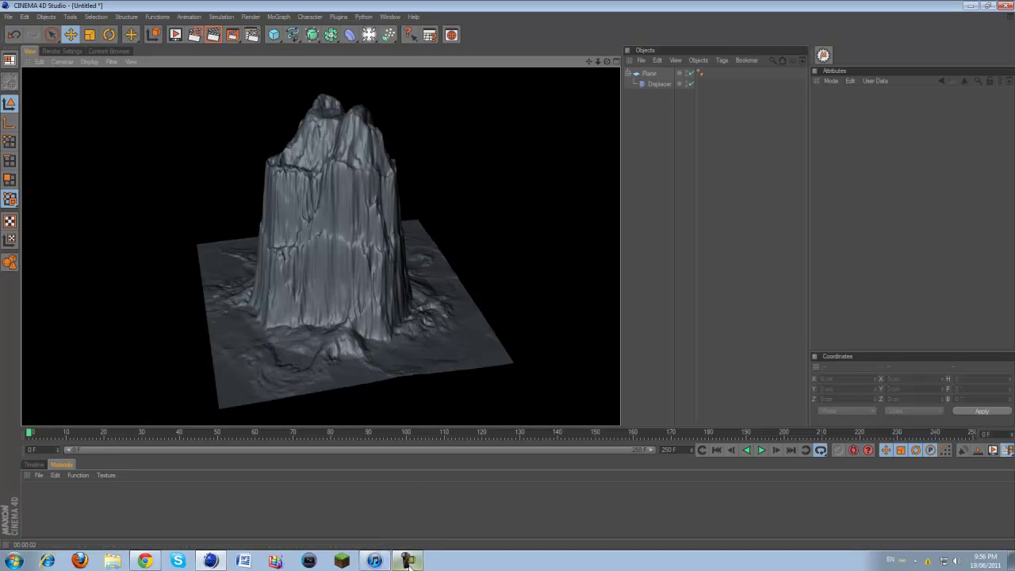
pyautogui.moveTo(409, 563)
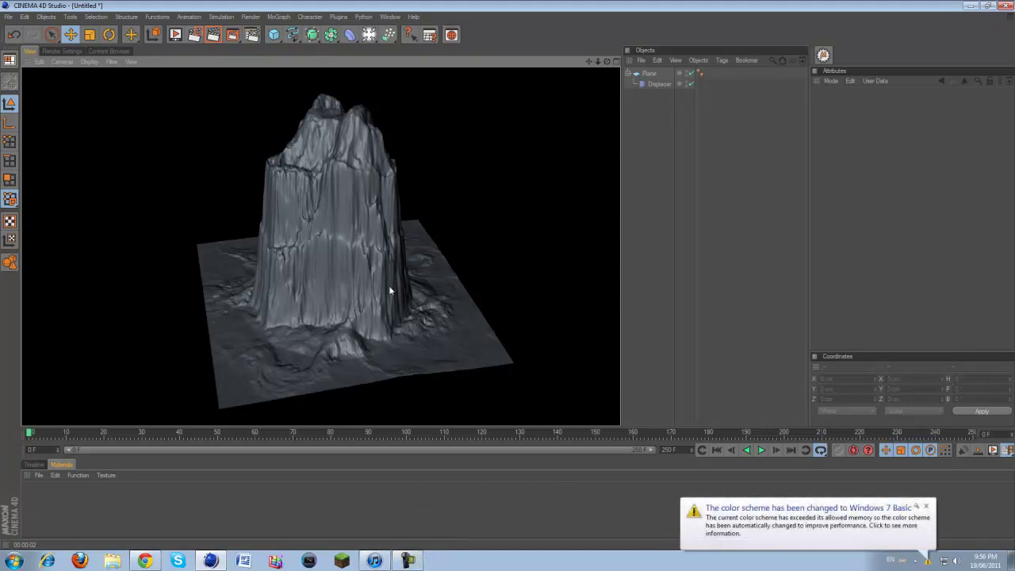
pyautogui.click(407, 559)
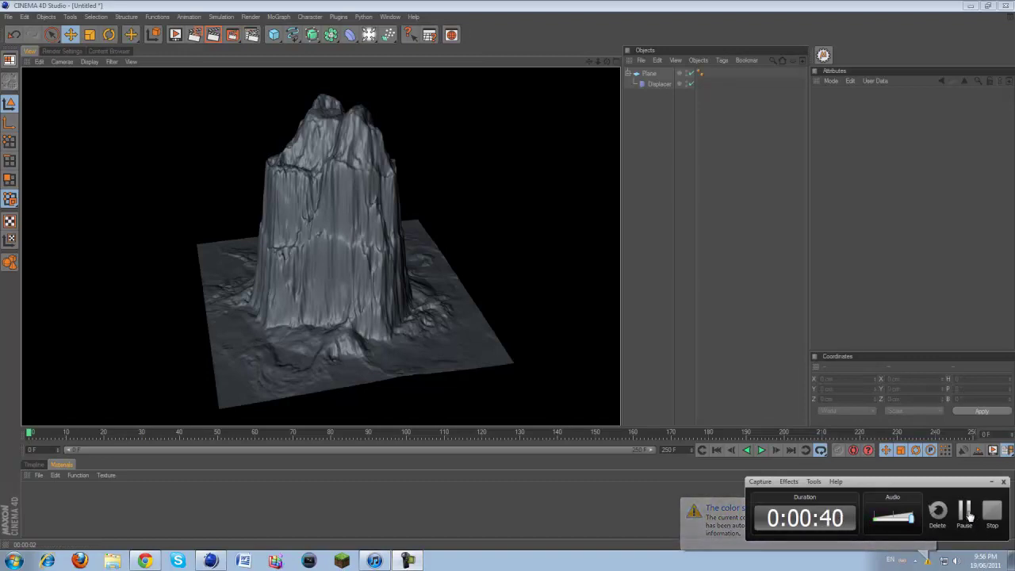
pyautogui.click(965, 511)
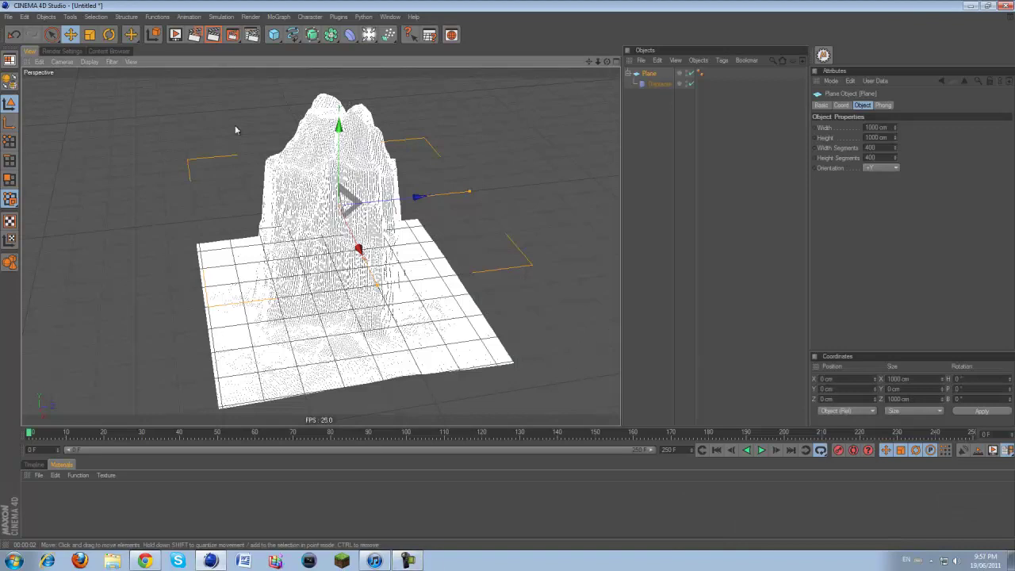
# Delete the existing plane together with its Displacer to leave an empty scene.
pyautogui.click(501, 81)
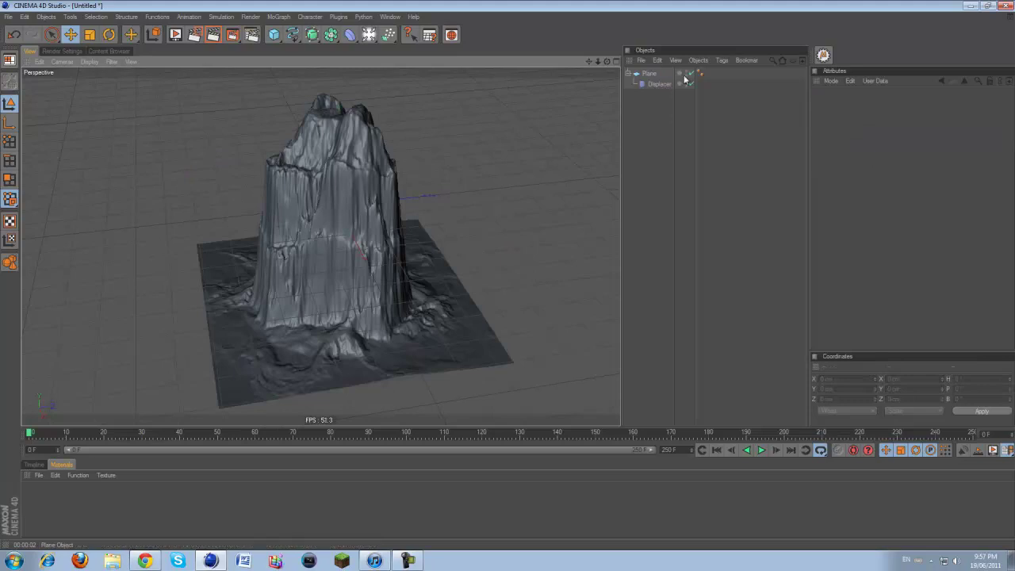
pyautogui.click(701, 159)
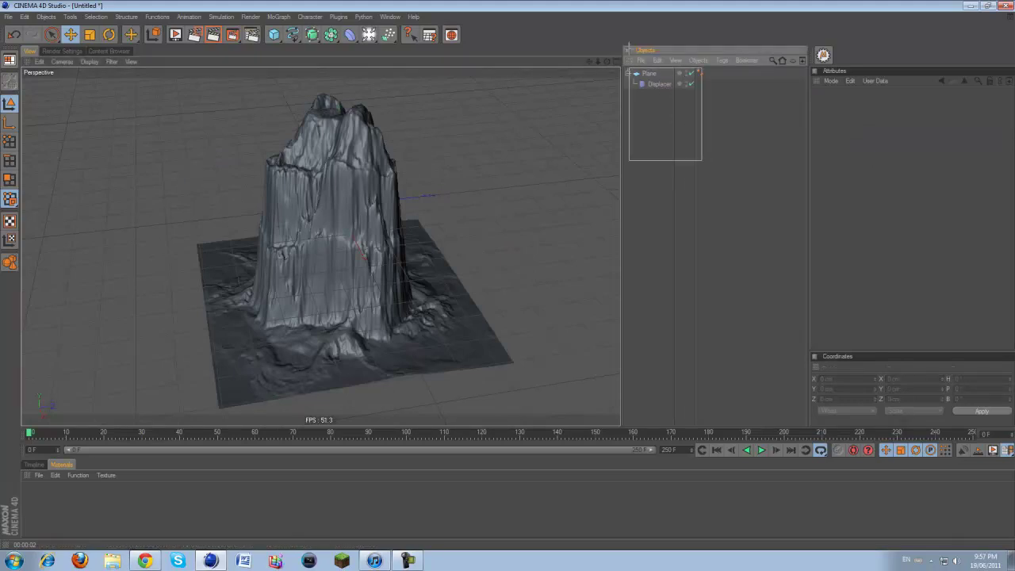
pyautogui.hotkey('ctrl', 'a')
pyautogui.press('Delete')
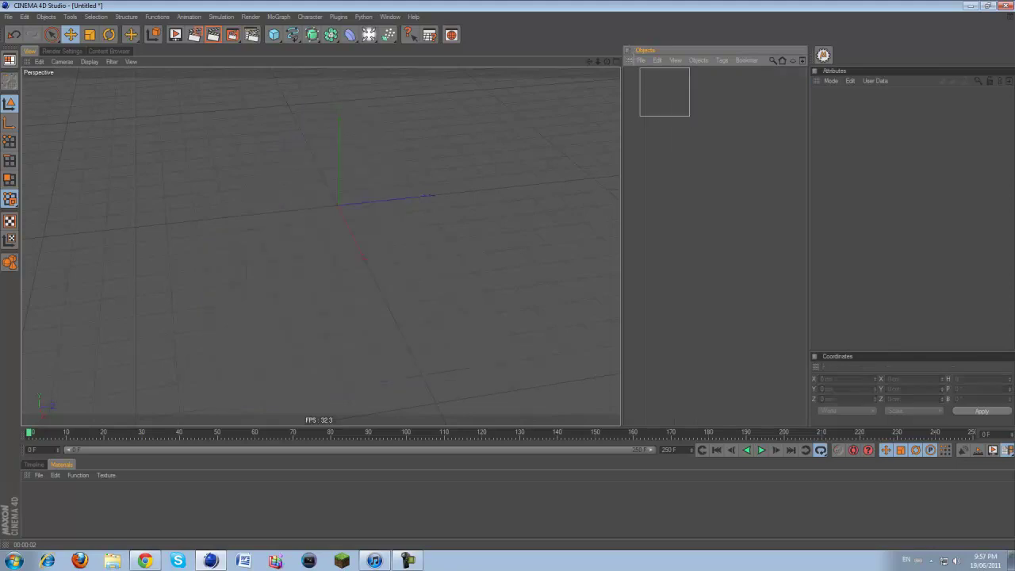
# Add a plane to the scene and set its width and height to 1000 cm.
pyautogui.moveTo(274, 34); pyautogui.dragTo(362, 80)
pyautogui.scroll(3, 373, 216)
pyautogui.scroll(-3, 396, 181)
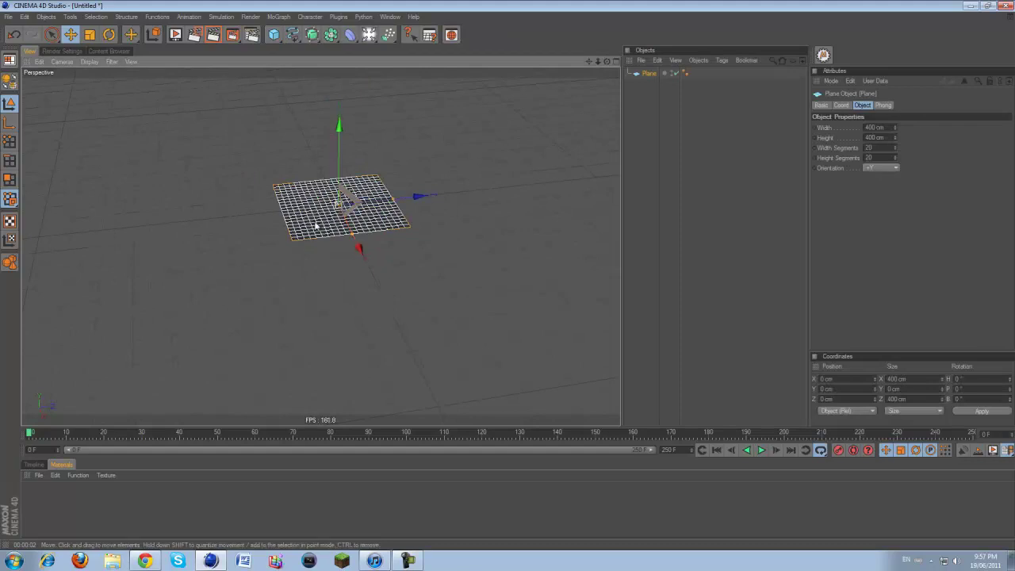
pyautogui.click(652, 73)
pyautogui.moveTo(888, 138); pyautogui.dragTo(862, 136)
pyautogui.write('10001000')
pyautogui.press('Return')
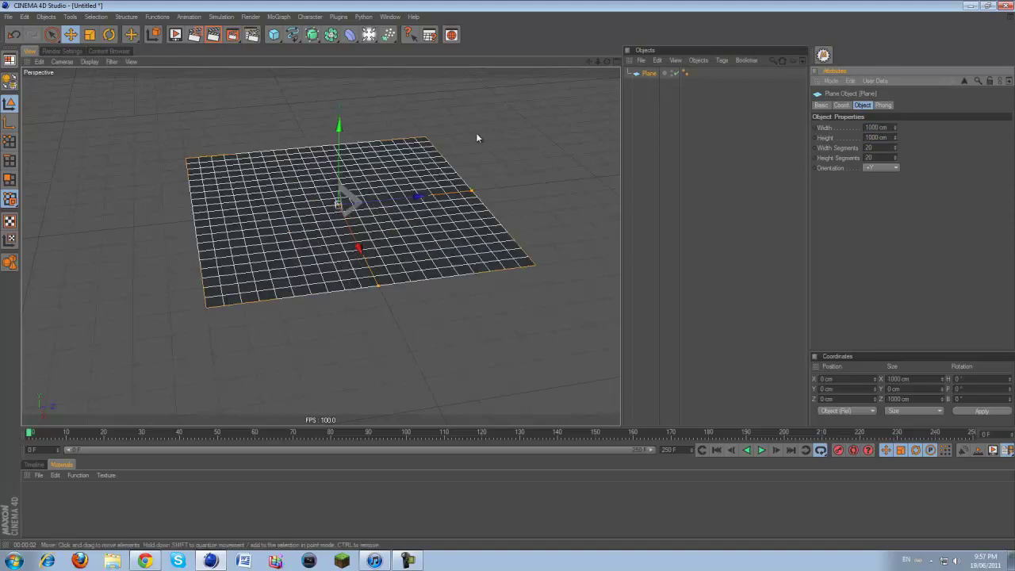
# Set the plane's width segments and height segments to 300 each.
pyautogui.moveTo(589, 62); pyautogui.dragTo(383, 300)
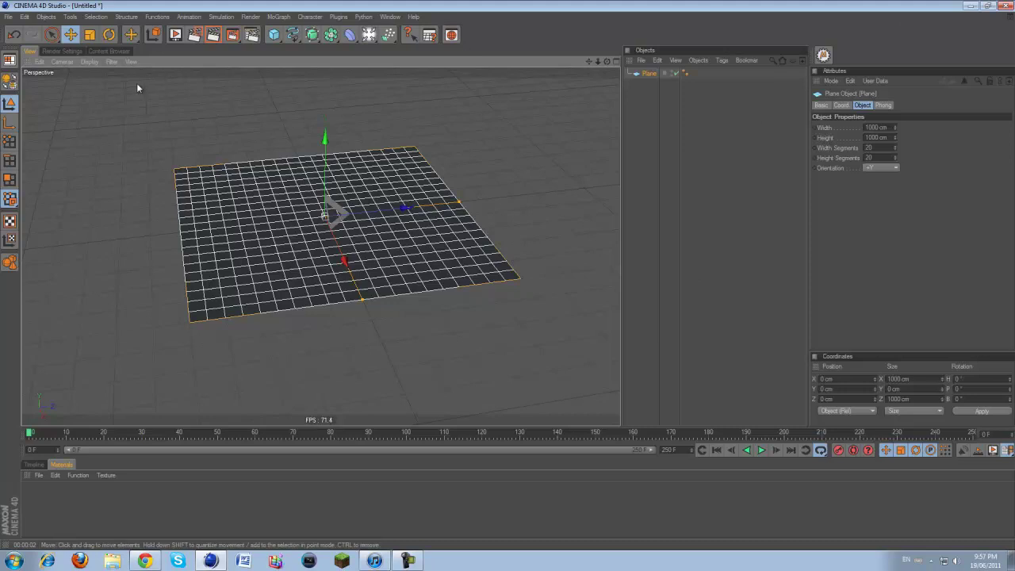
pyautogui.moveTo(588, 61); pyautogui.dragTo(509, 279)
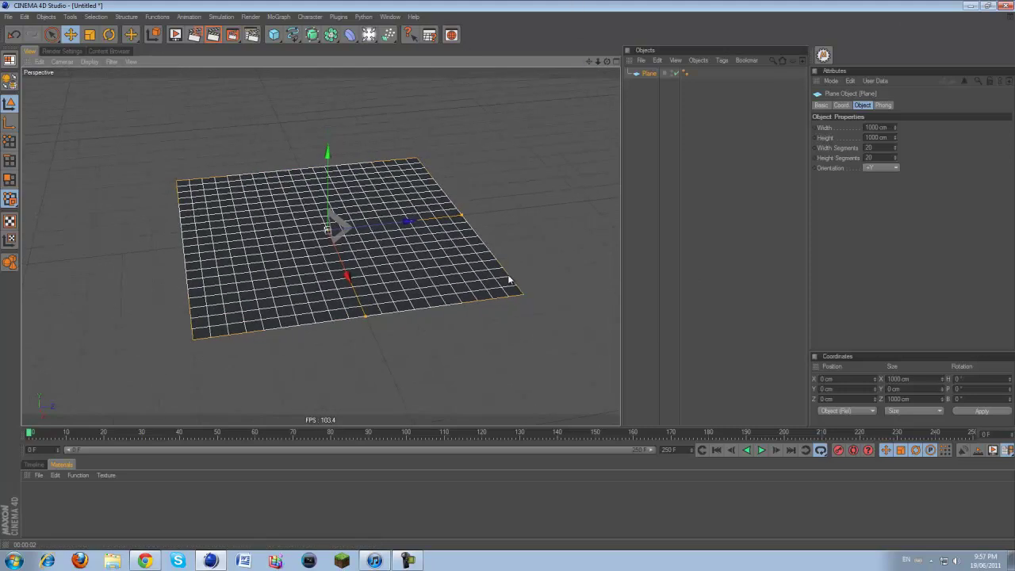
pyautogui.moveTo(875, 147); pyautogui.dragTo(852, 174)
pyautogui.write('300300')
pyautogui.press('Return')
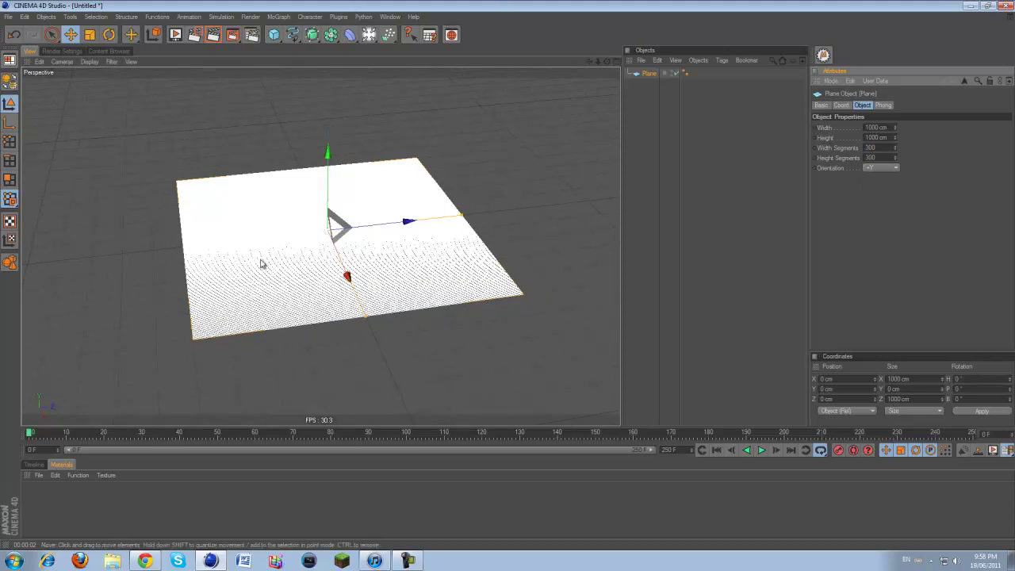
pyautogui.moveTo(589, 61); pyautogui.dragTo(507, 270)
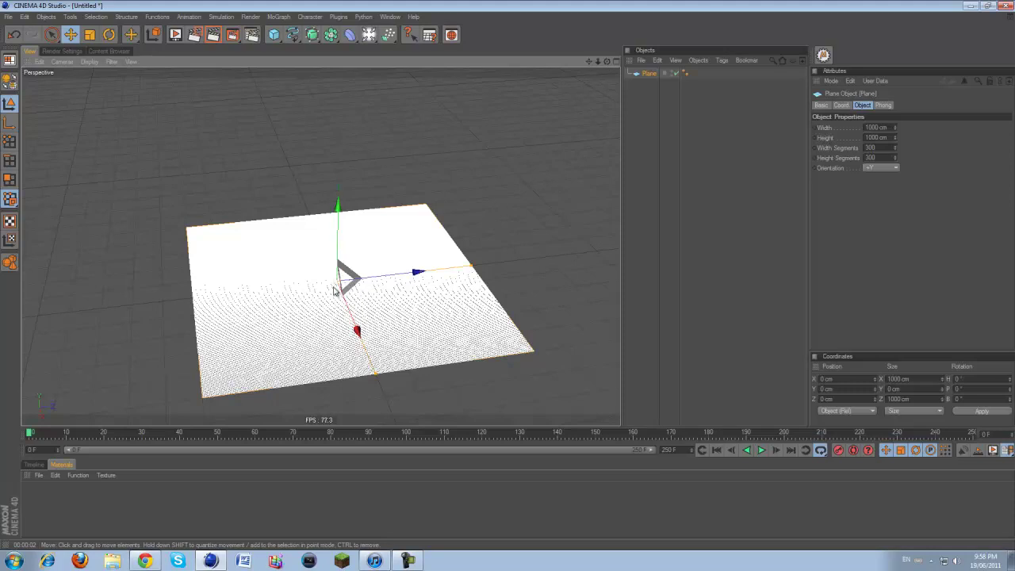
pyautogui.click(348, 130)
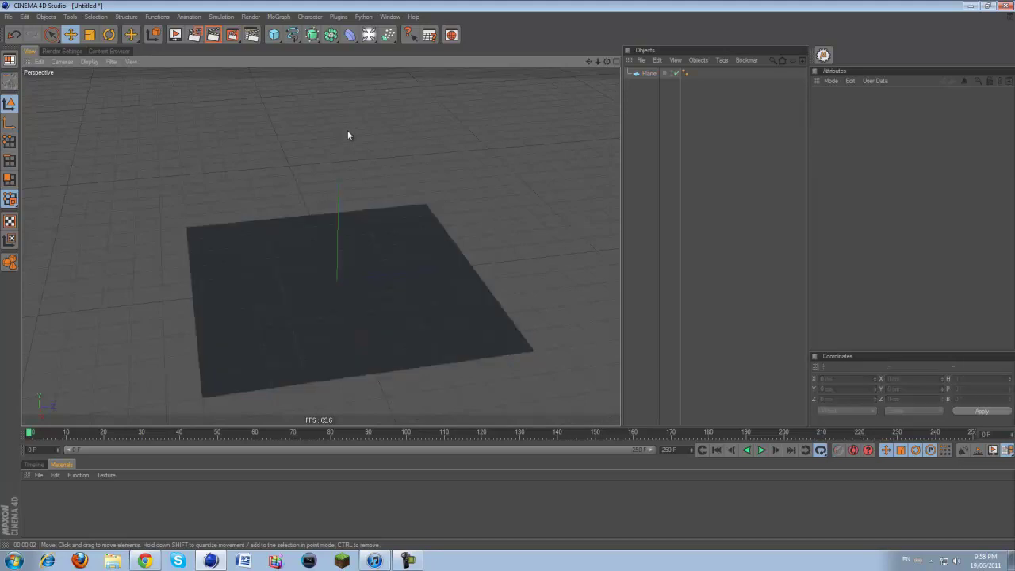
pyautogui.click(344, 328)
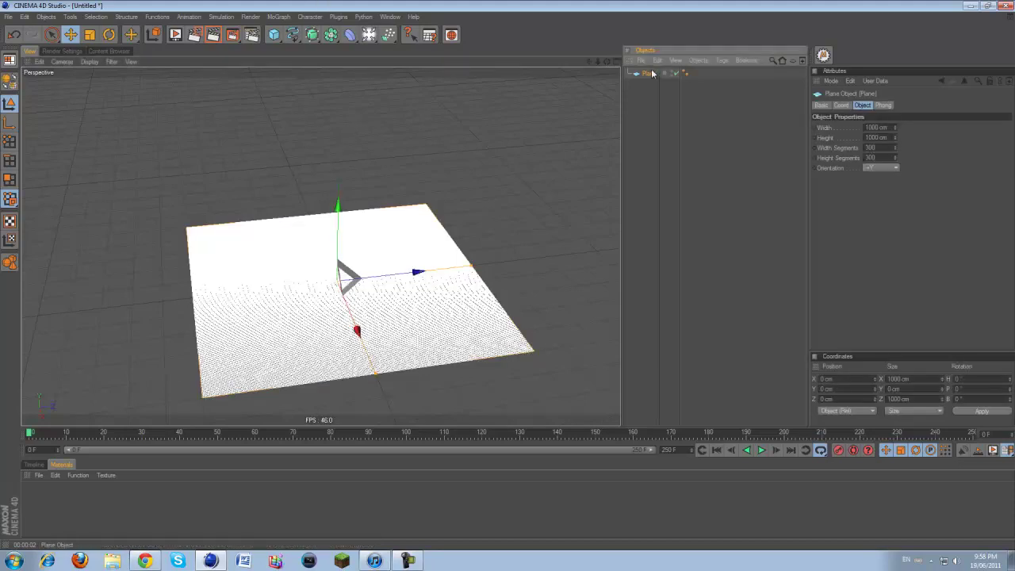
# Add a Displacer deformer and make it a child of the plane.
pyautogui.moveTo(350, 34); pyautogui.dragTo(532, 99)
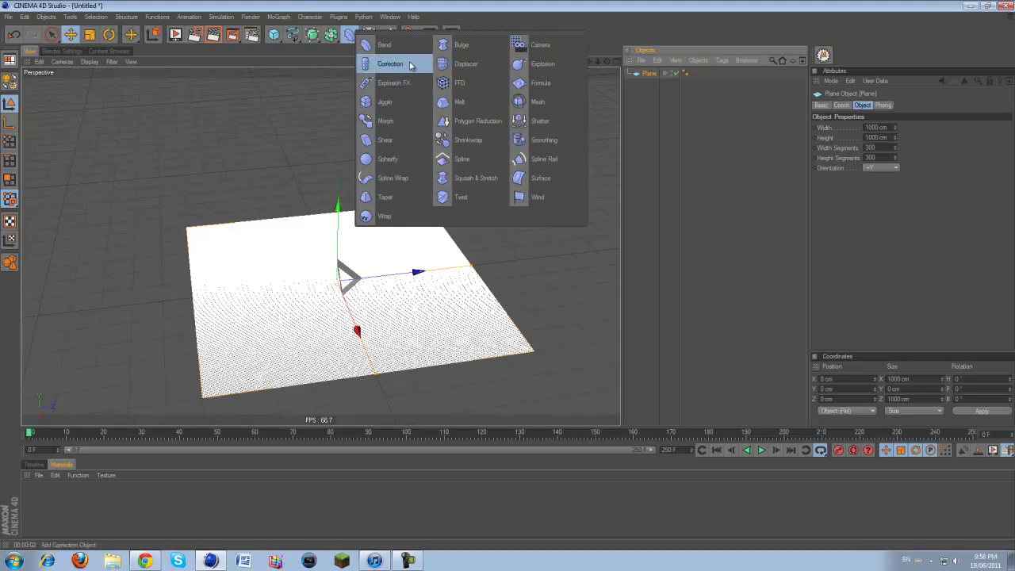
pyautogui.click(461, 67)
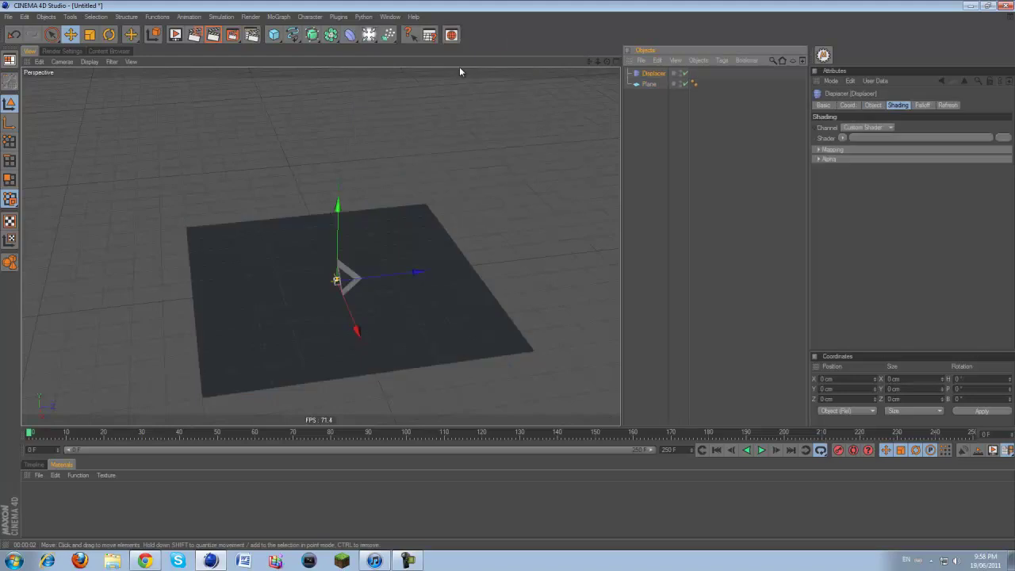
pyautogui.moveTo(653, 89); pyautogui.dragTo(653, 90)
pyautogui.click(658, 84)
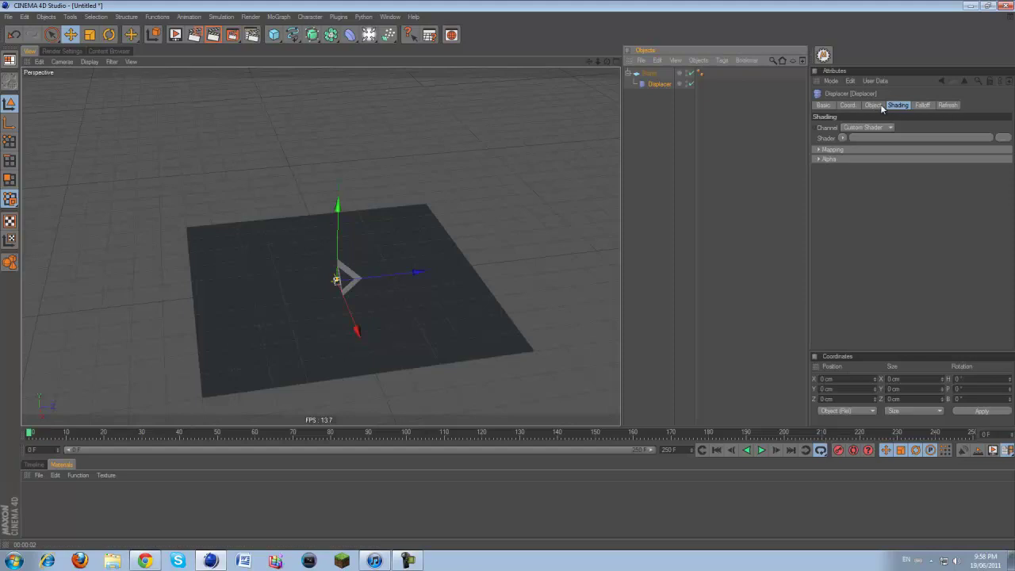
# Set the Displacer's height to 400 cm in its object properties.
pyautogui.click(922, 106)
pyautogui.click(949, 105)
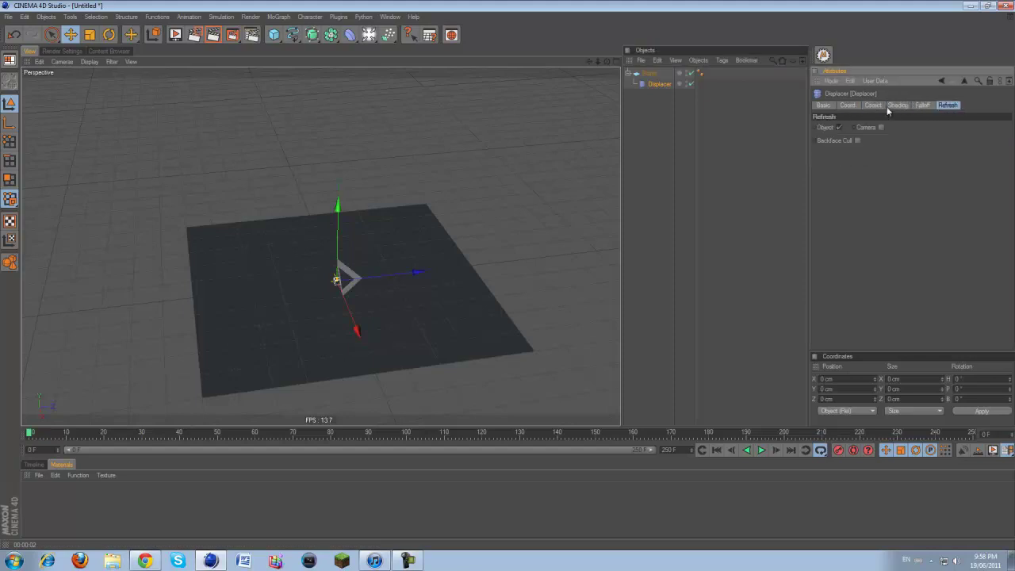
pyautogui.click(873, 106)
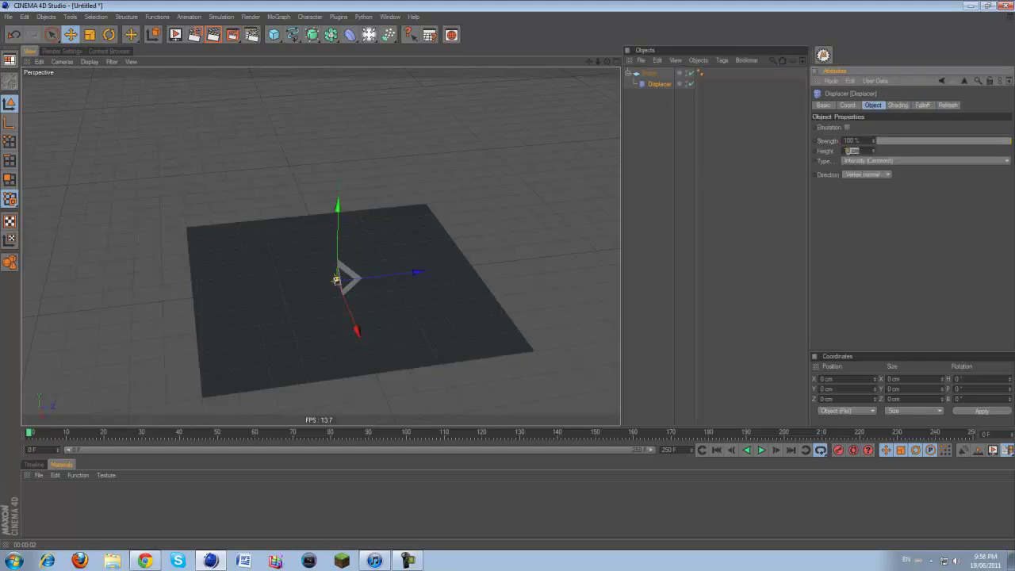
pyautogui.write('400')
pyautogui.press('Return')
pyautogui.click(869, 177)
pyautogui.click(871, 180)
# Load a Layer shader into the Displacer's shading and open the shader's properties.
pyautogui.click(897, 106)
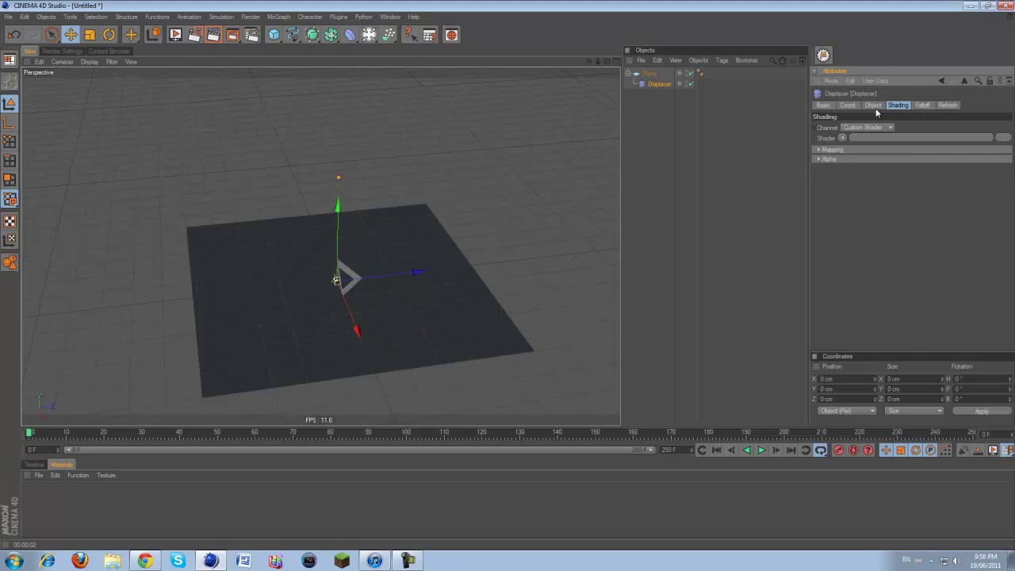
pyautogui.click(843, 135)
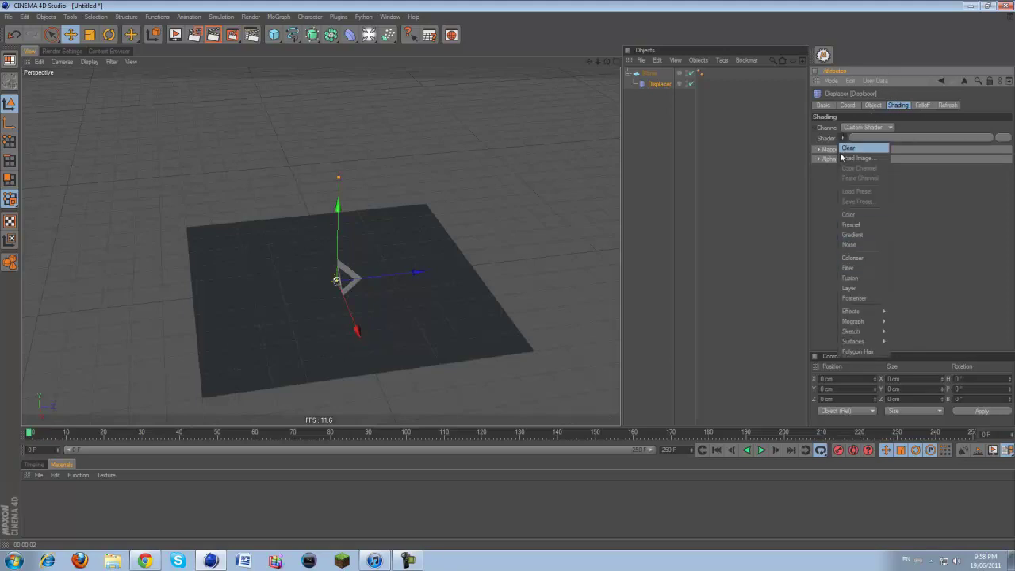
pyautogui.click(847, 288)
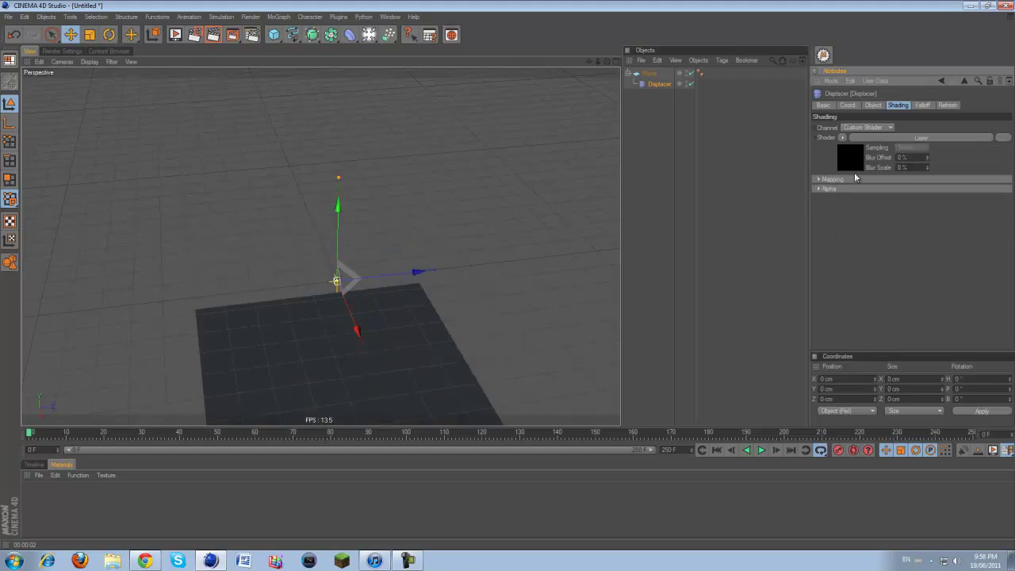
pyautogui.moveTo(589, 61); pyautogui.dragTo(504, 268)
pyautogui.click(846, 158)
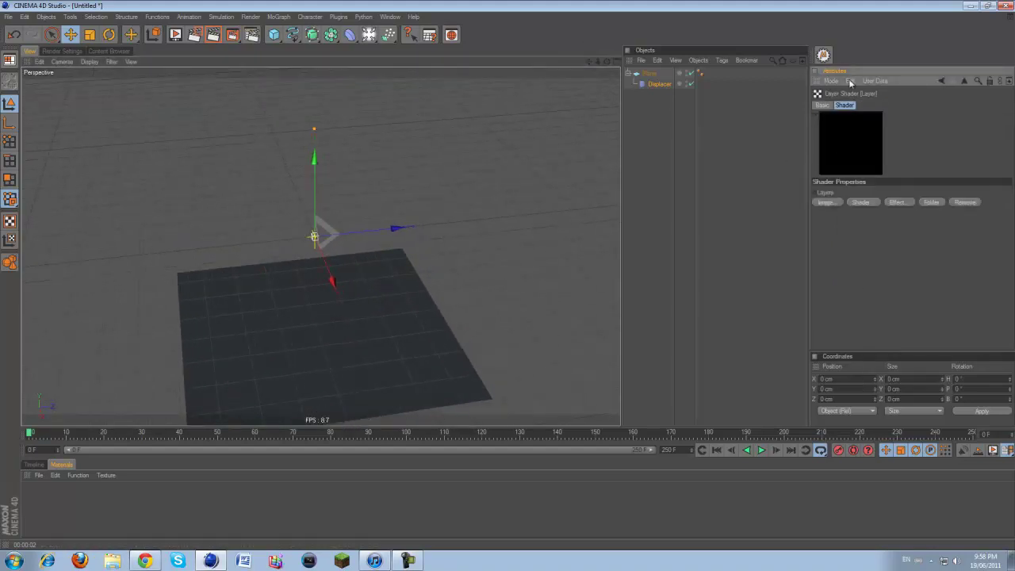
# Add a Gradient shader to the Layer shader and set the gradient type to 2D - Circular.
pyautogui.click(862, 203)
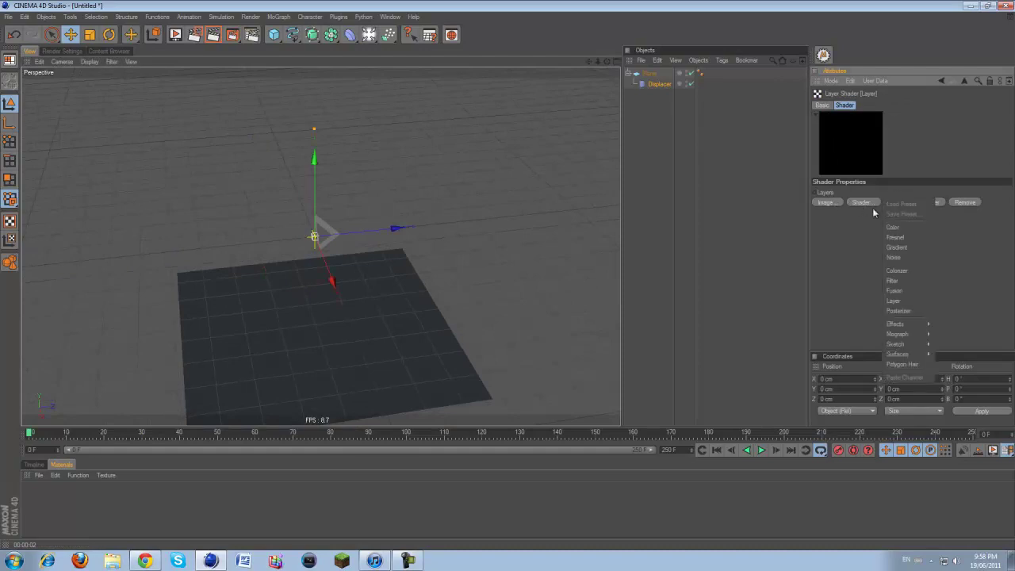
pyautogui.click(872, 242)
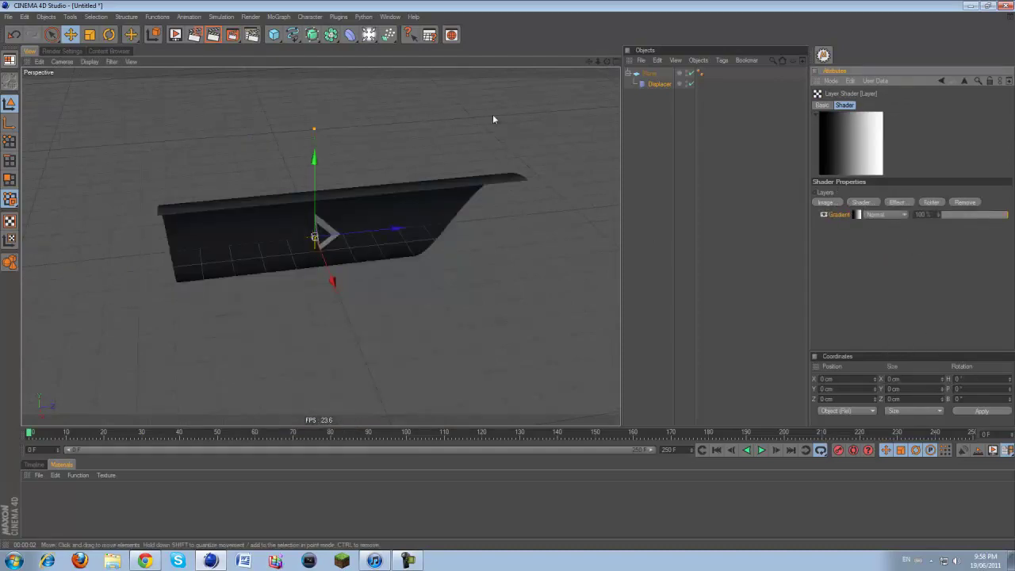
pyautogui.moveTo(606, 61); pyautogui.dragTo(539, 274)
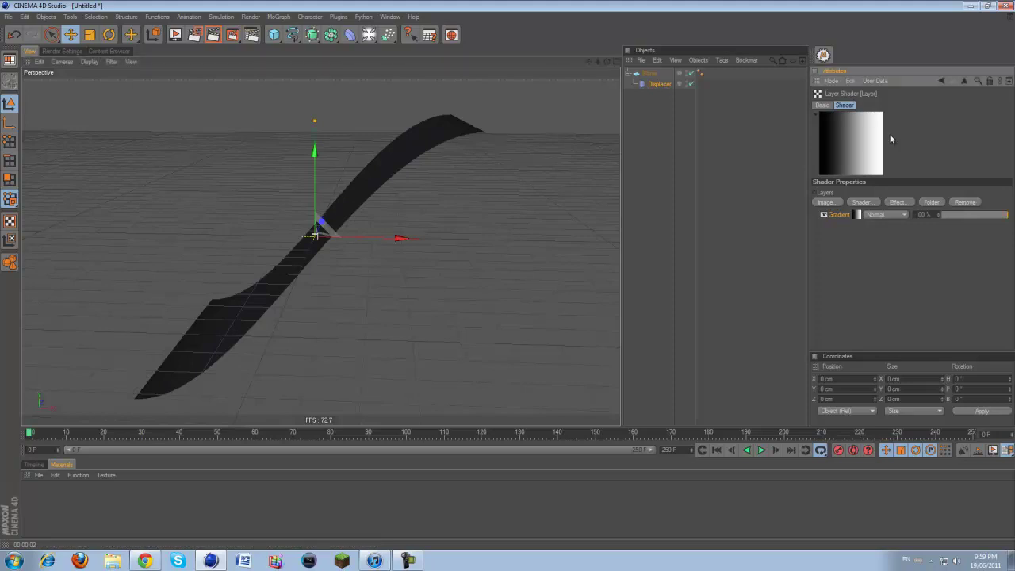
pyautogui.click(855, 215)
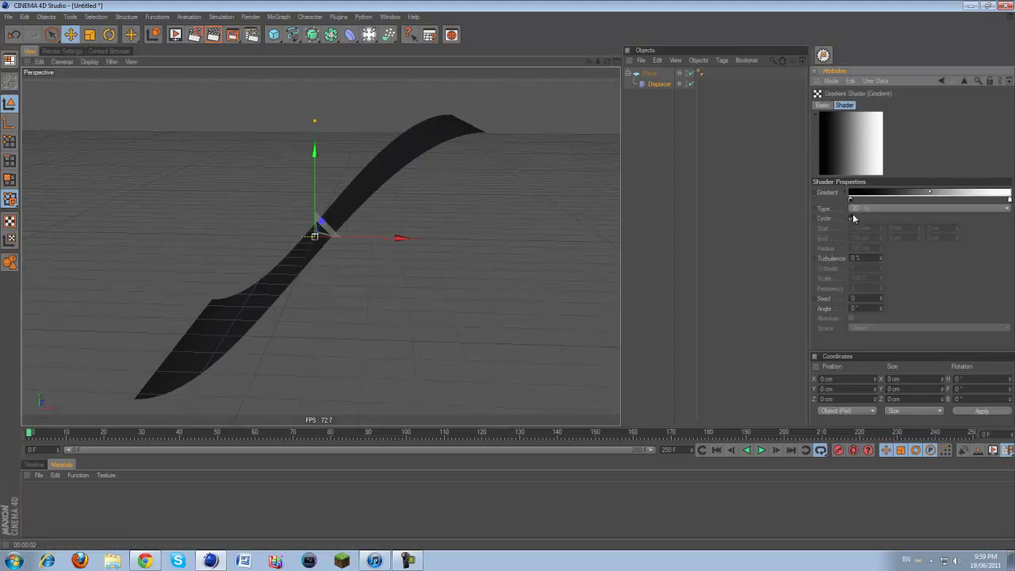
pyautogui.click(854, 211)
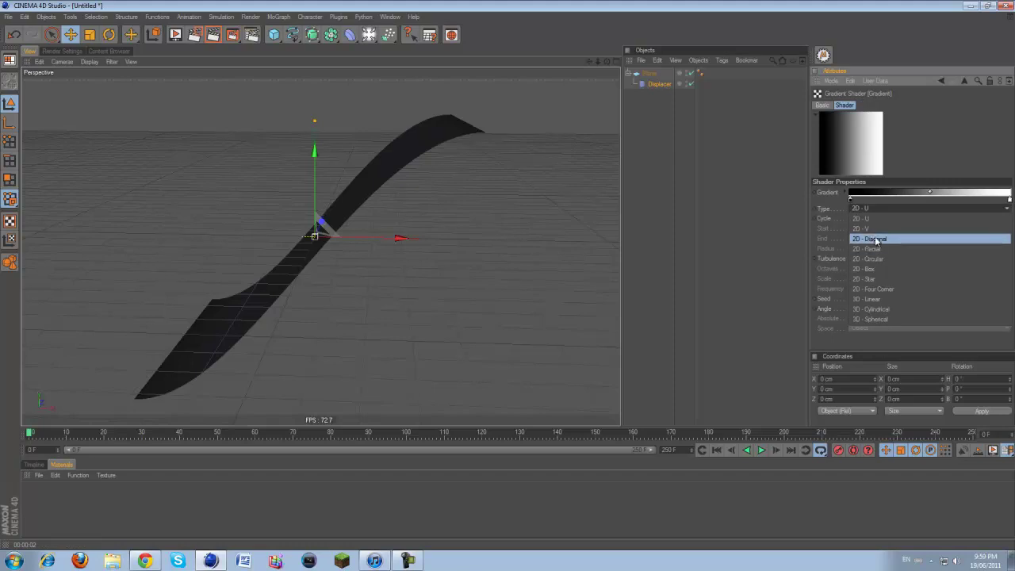
pyautogui.click(880, 258)
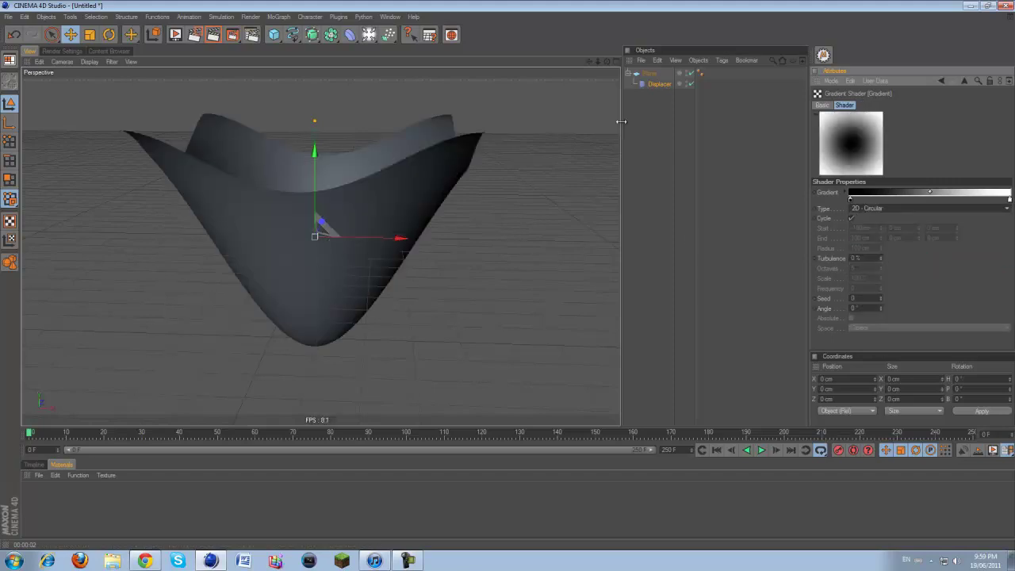
pyautogui.moveTo(605, 62); pyautogui.dragTo(507, 279)
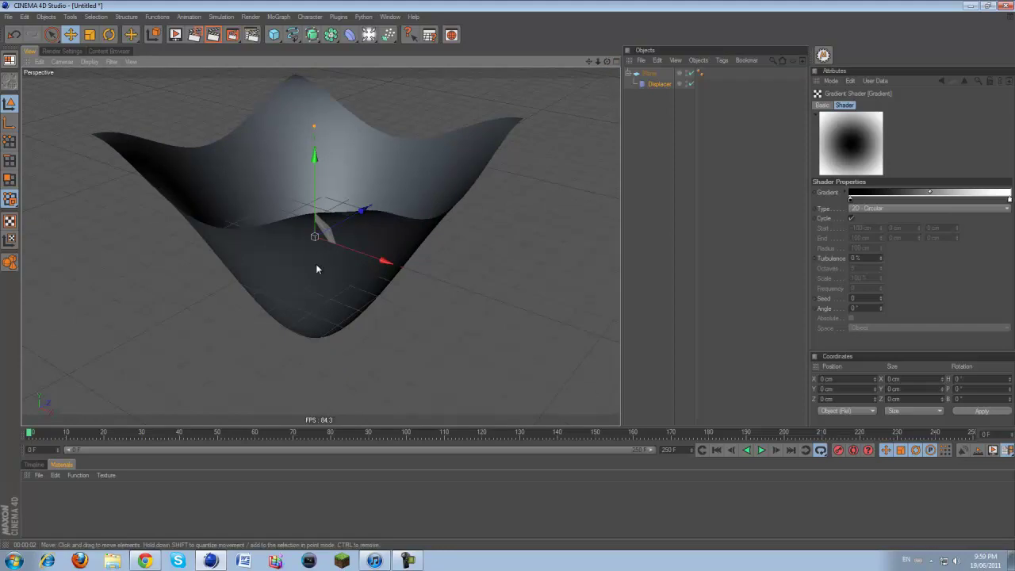
# Swap the gradient's black and white knots so white is at the start and black at the end.
pyautogui.moveTo(851, 200)
pyautogui.mouseDown()
pyautogui.moveTo(996, 202)
pyautogui.moveTo(877, 224)
pyautogui.moveTo(848, 201)
pyautogui.mouseUp()
pyautogui.moveTo(996, 200); pyautogui.dragTo(1011, 201)
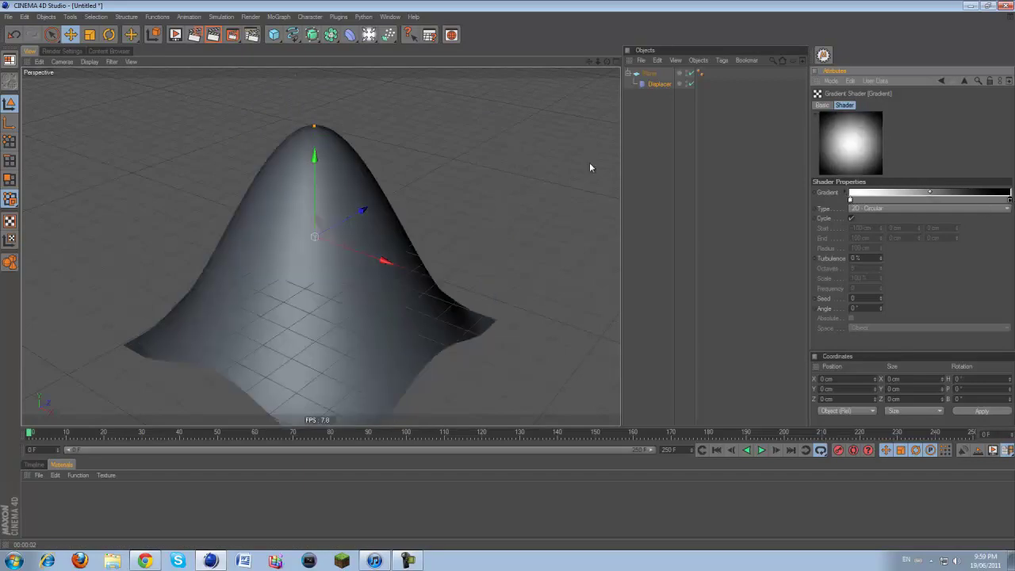
pyautogui.scroll(-1, 394, 263)
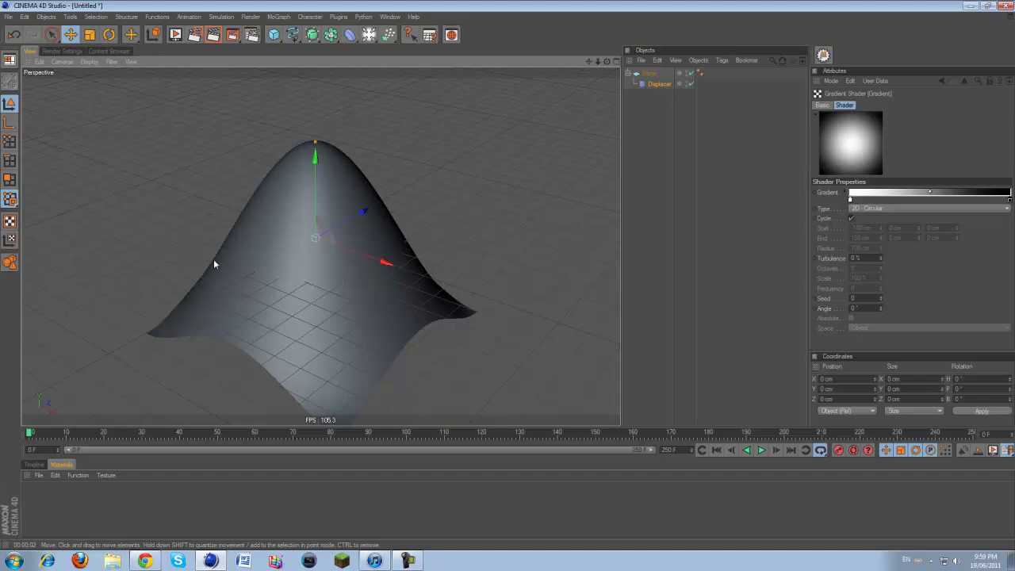
# Set the gradient's turbulence to 10%, octaves to 8 and scale to 50%.
pyautogui.moveTo(880, 257); pyautogui.dragTo(879, 259)
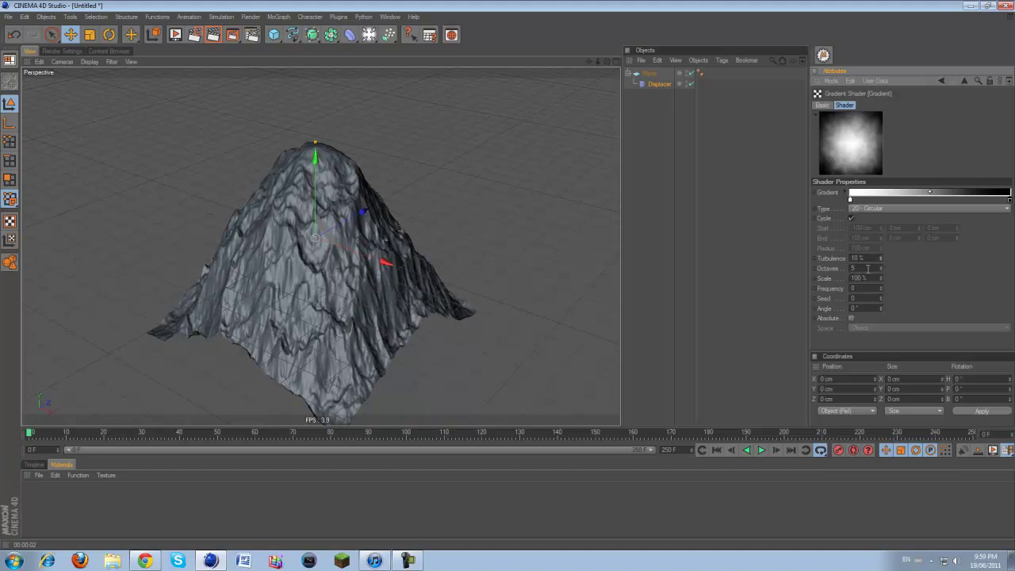
pyautogui.write('8')
pyautogui.press('Return')
pyautogui.doubleClick(872, 277)
pyautogui.write('50')
pyautogui.press('Return')
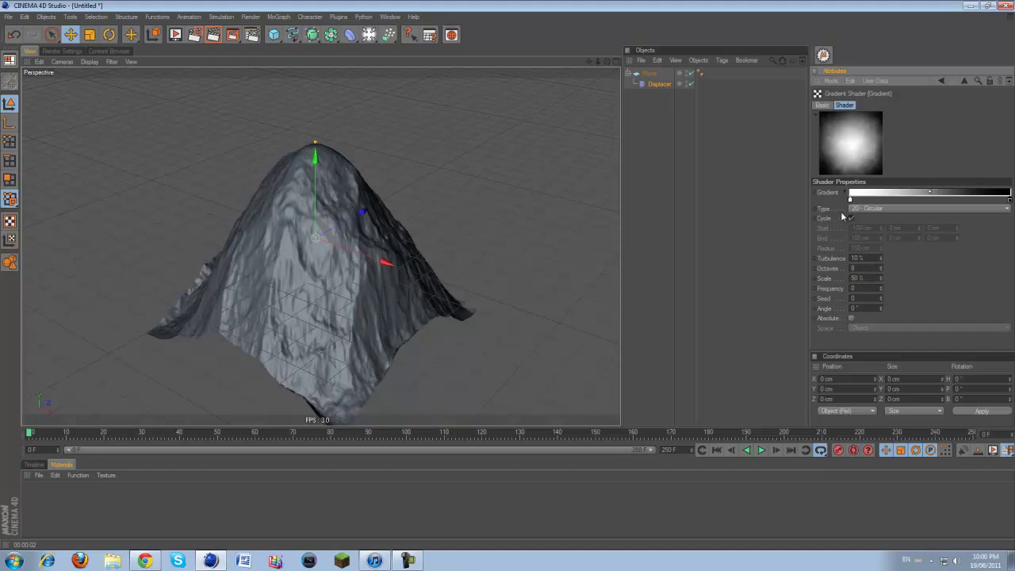
# Move the circular gradient's white knot about a quarter along the ramp and pull the midpoint close to it.
pyautogui.moveTo(850, 199); pyautogui.dragTo(891, 199)
pyautogui.moveTo(951, 192); pyautogui.dragTo(913, 193)
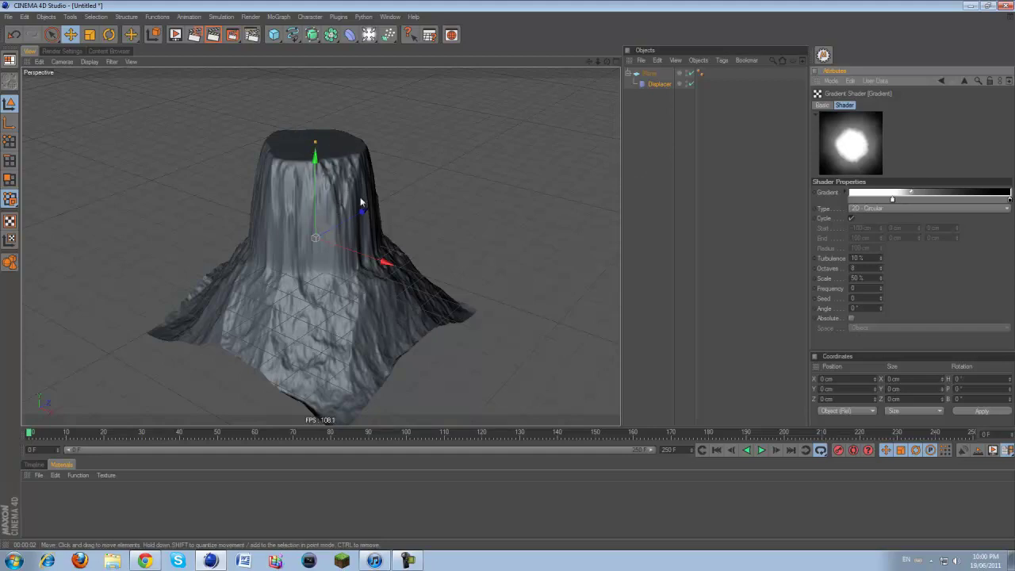
# Add a Noise shader above the gradient in the Displacer's Layer shader and open the noise properties.
pyautogui.click(659, 84)
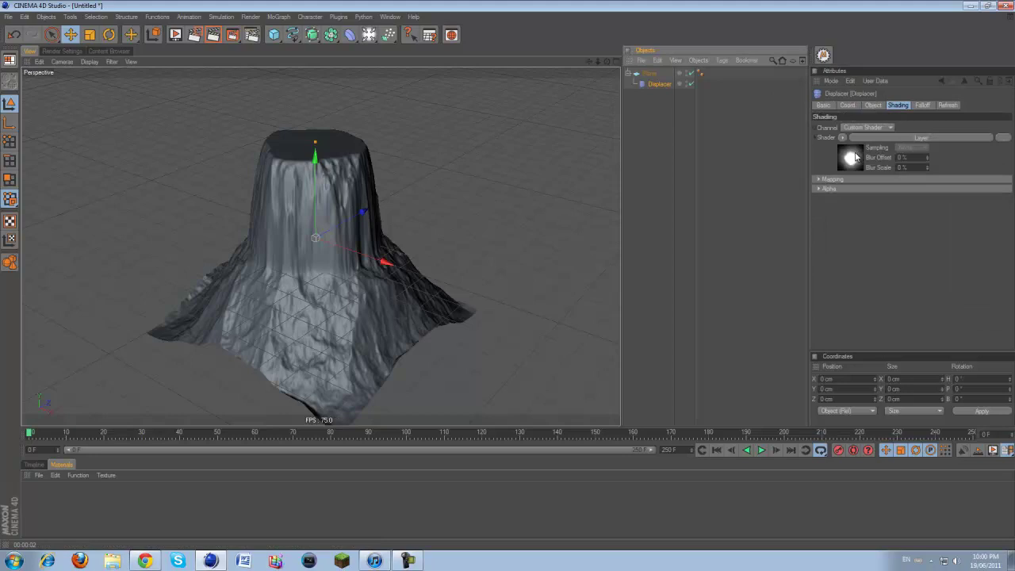
pyautogui.click(861, 157)
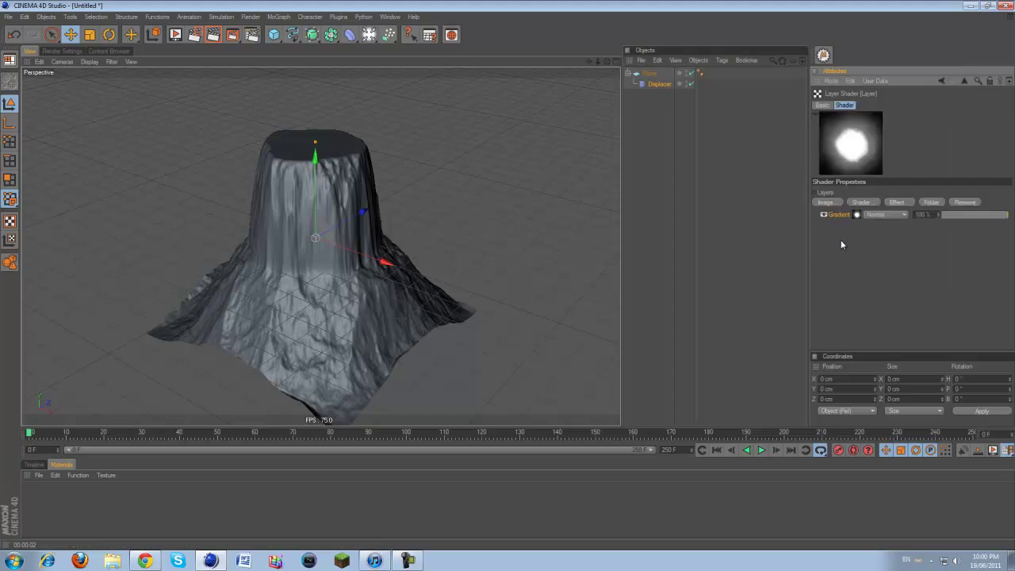
pyautogui.click(870, 214)
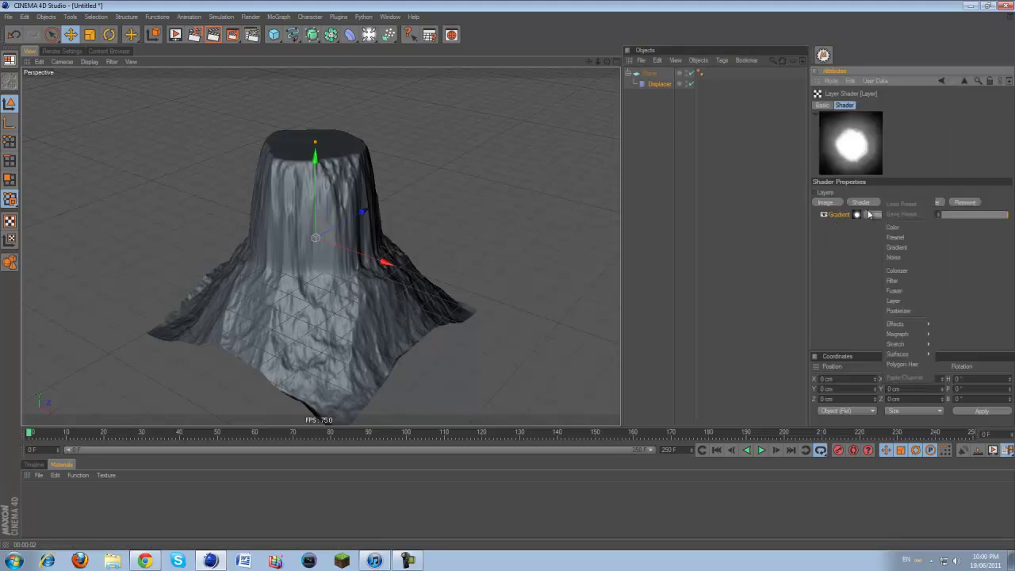
pyautogui.click(893, 257)
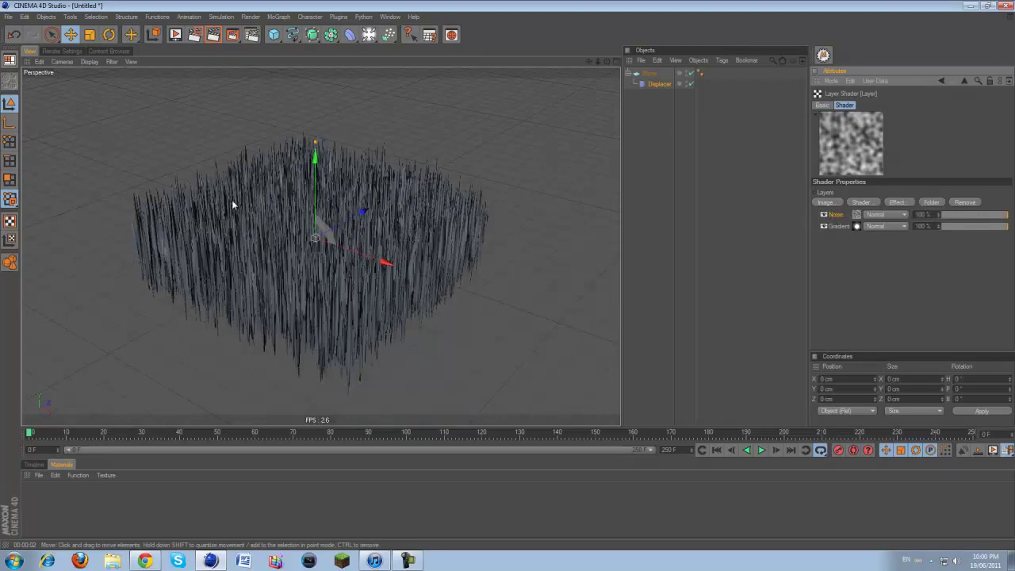
pyautogui.click(857, 214)
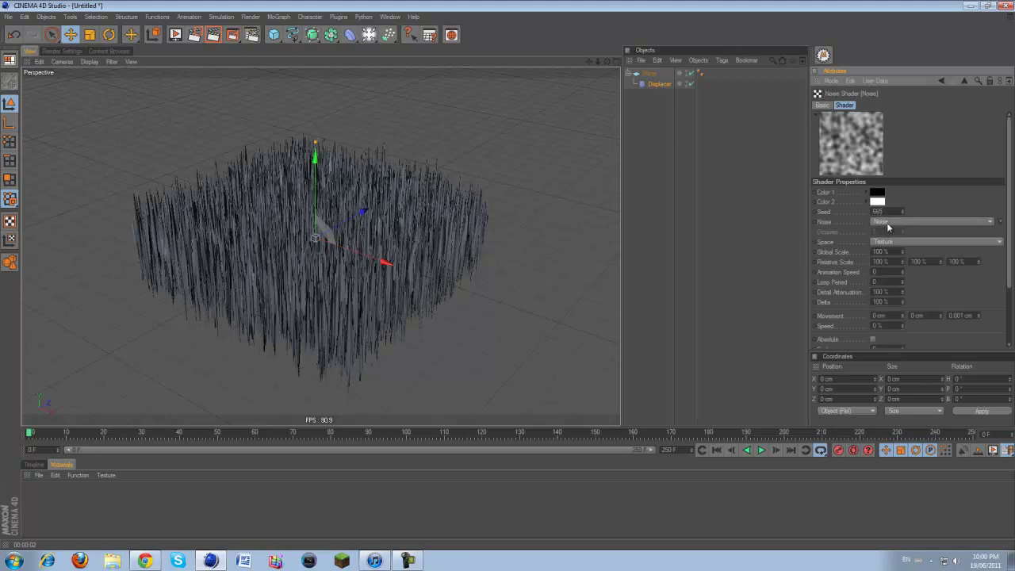
# Set the noise's seed to 200 and its global scale to 500%.
pyautogui.doubleClick(879, 211)
pyautogui.write('100')
pyautogui.write('500')
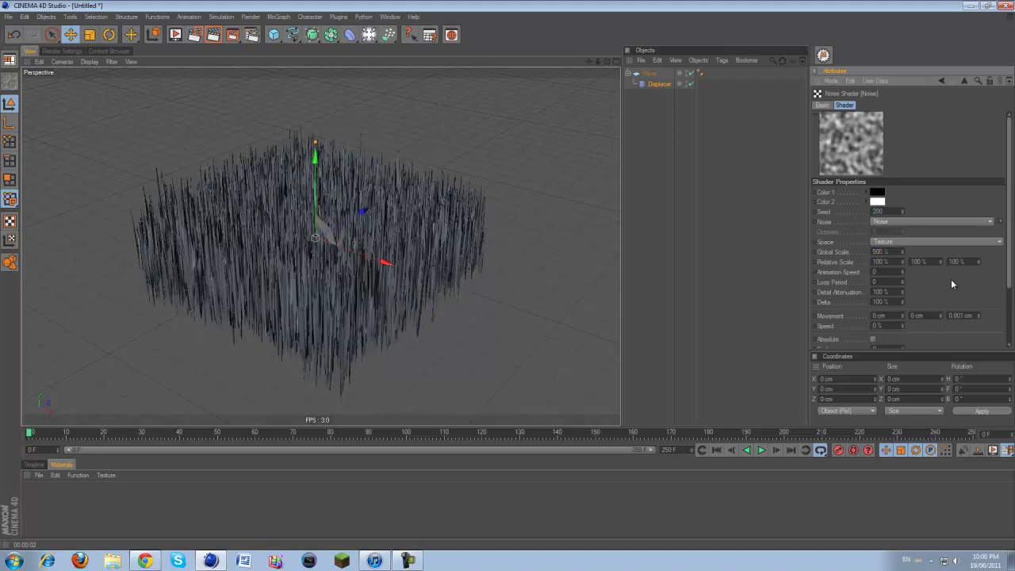
pyautogui.press('Return')
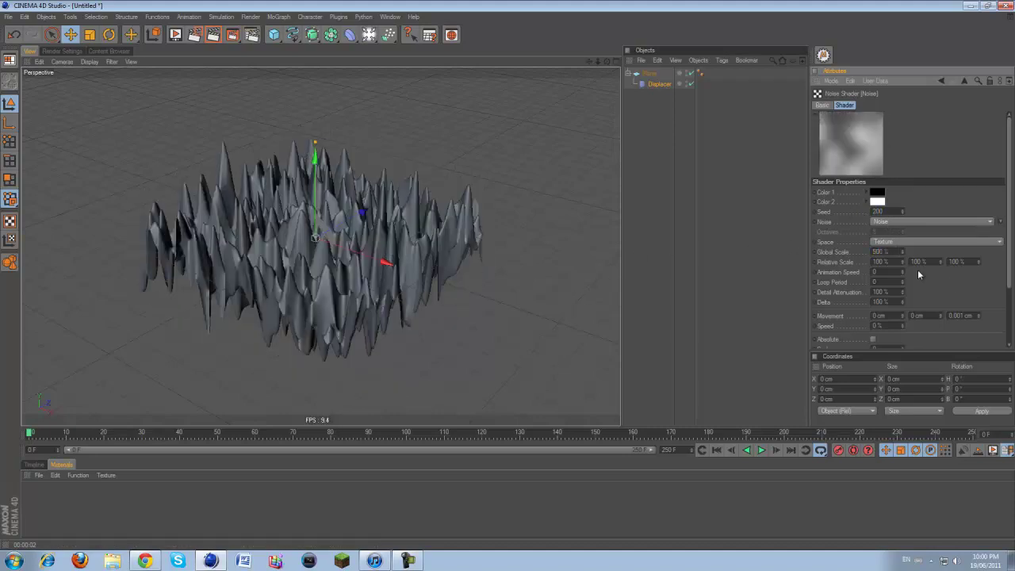
# Change the noise type to Stupl and set its space to UV (2D).
pyautogui.click(886, 225)
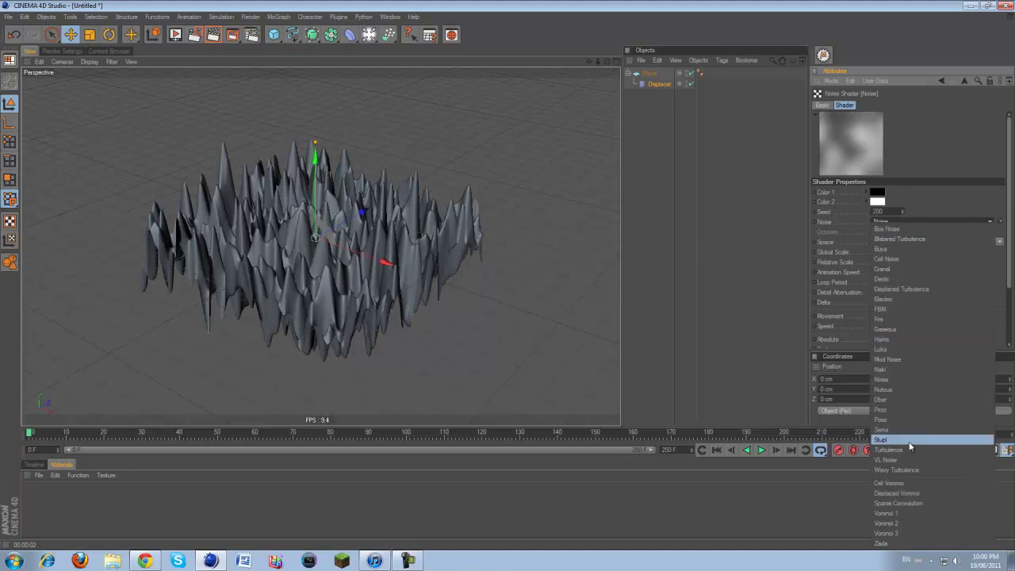
pyautogui.click(884, 440)
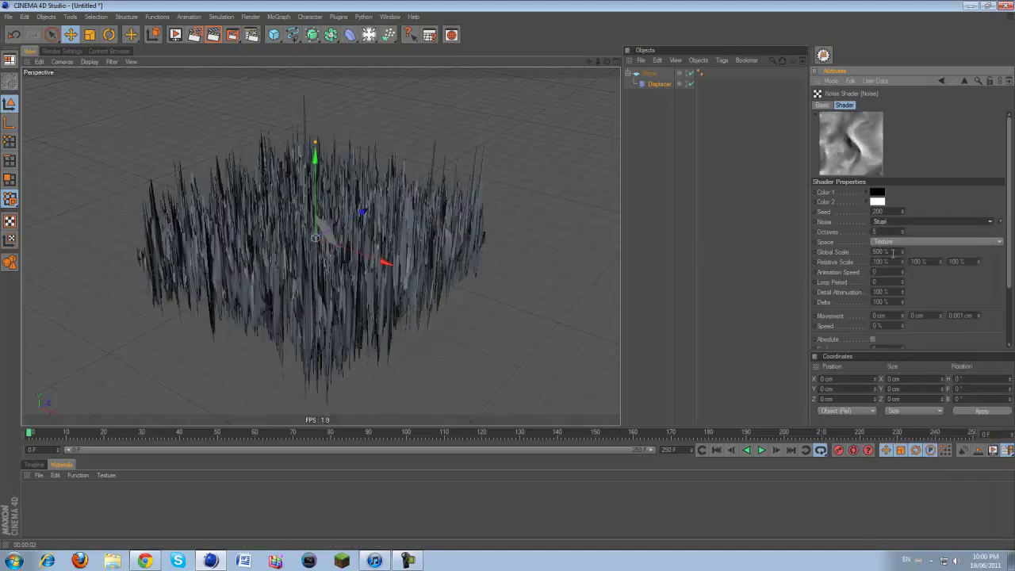
pyautogui.click(891, 242)
pyautogui.click(885, 252)
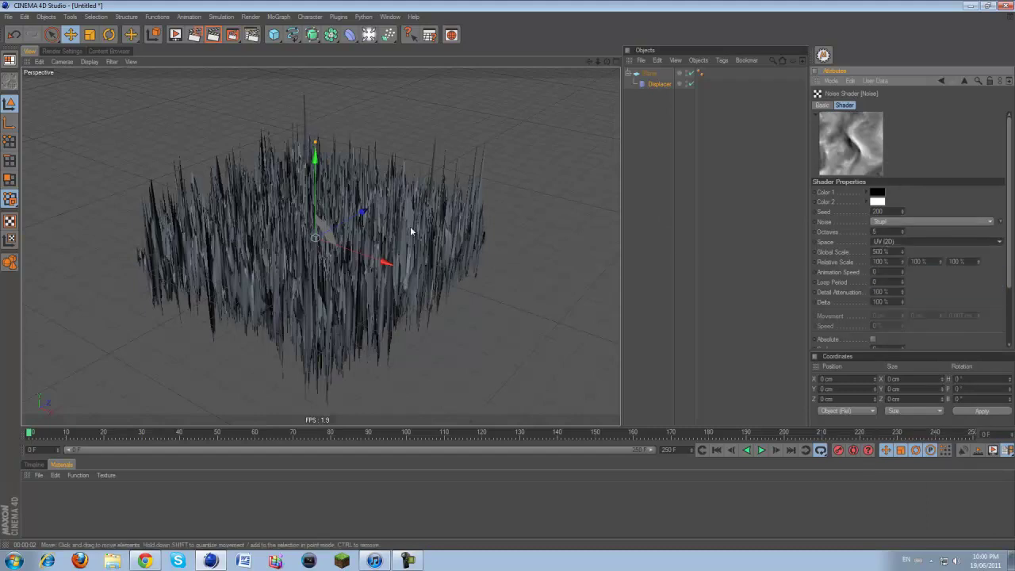
# Add a second Noise shader to the Displacer's Layer shader and open its properties.
pyautogui.click(663, 85)
pyautogui.click(856, 168)
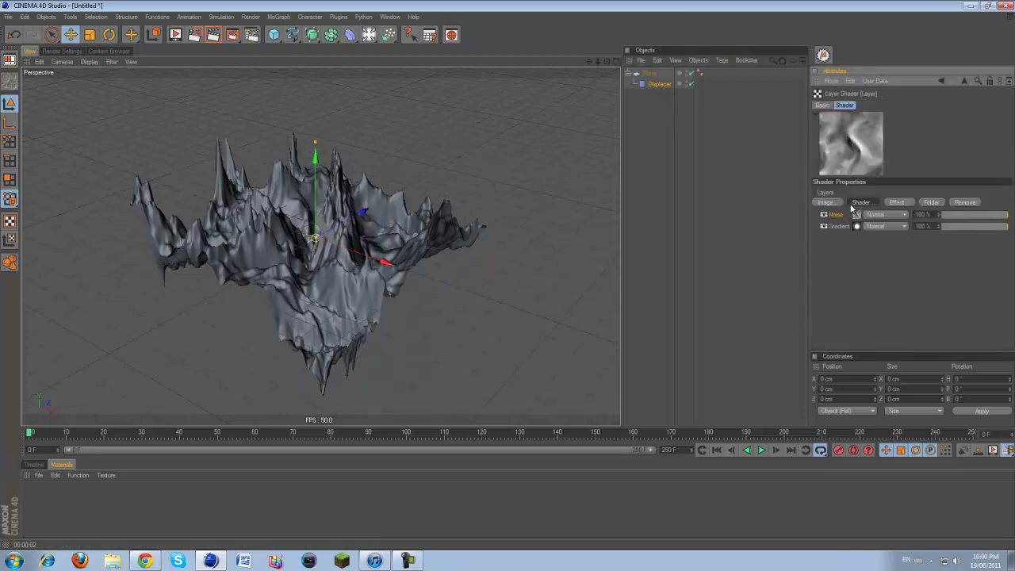
pyautogui.click(859, 203)
pyautogui.click(898, 257)
pyautogui.click(855, 216)
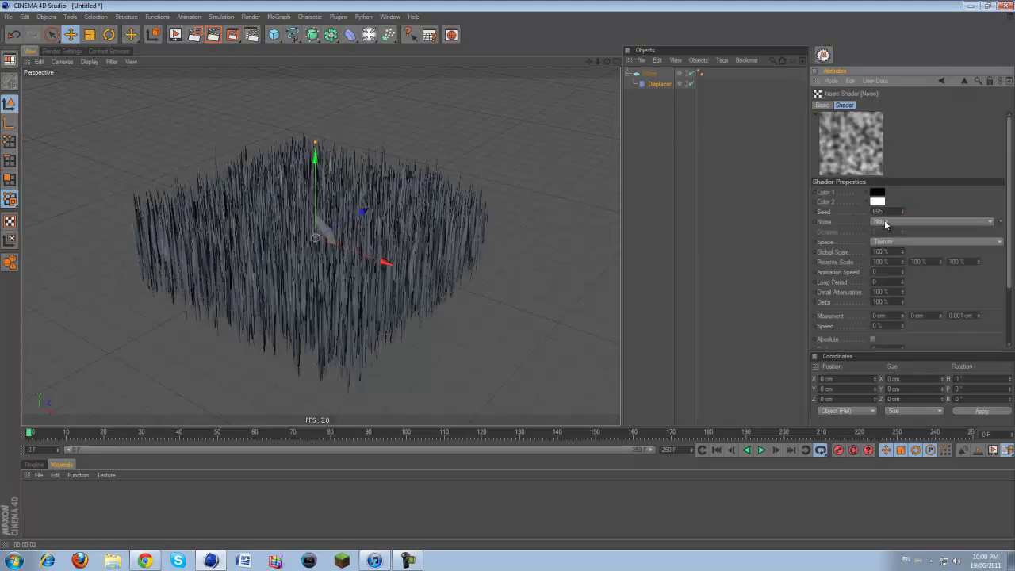
# Set the second noise's type to Wavy Turbulence and its seed to 653.
pyautogui.click(885, 222)
pyautogui.click(896, 469)
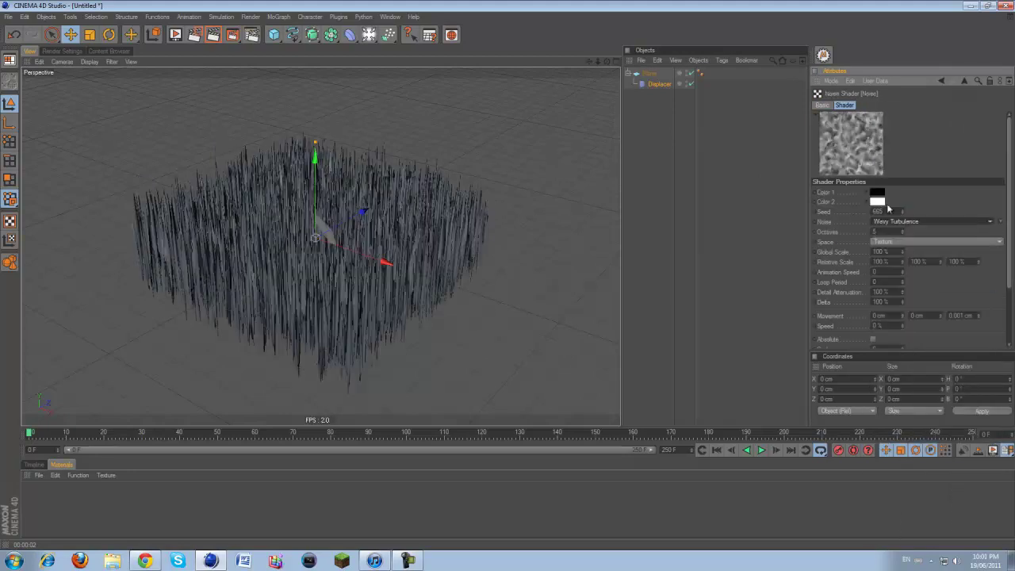
pyautogui.write('33')
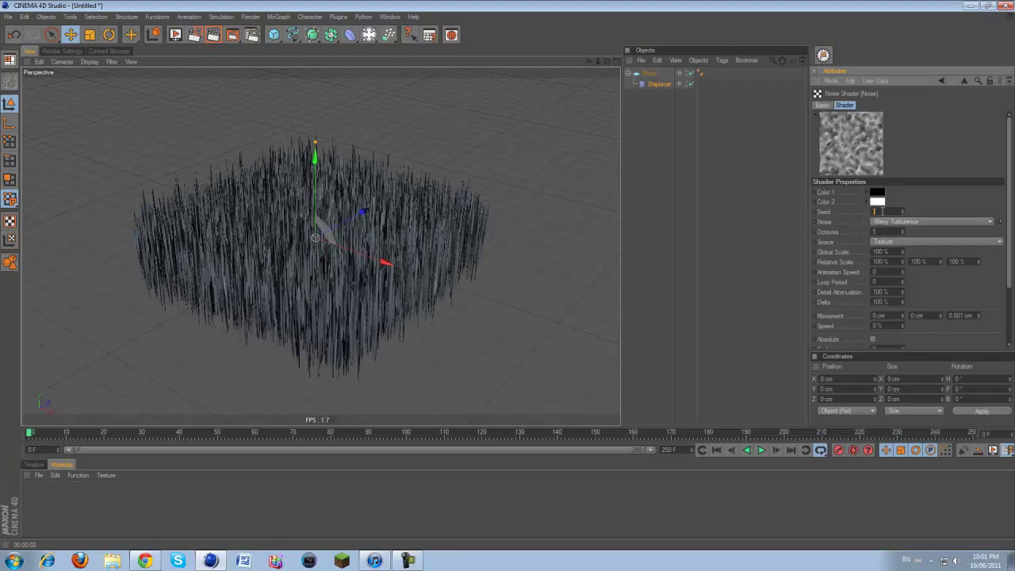
pyautogui.write('53')
pyautogui.press('Return')
# Set the second noise's space to UV (2D), octaves to 8 and global scale to 200%, and preview-render the view.
pyautogui.click(909, 221)
pyautogui.click(910, 230)
pyautogui.click(911, 240)
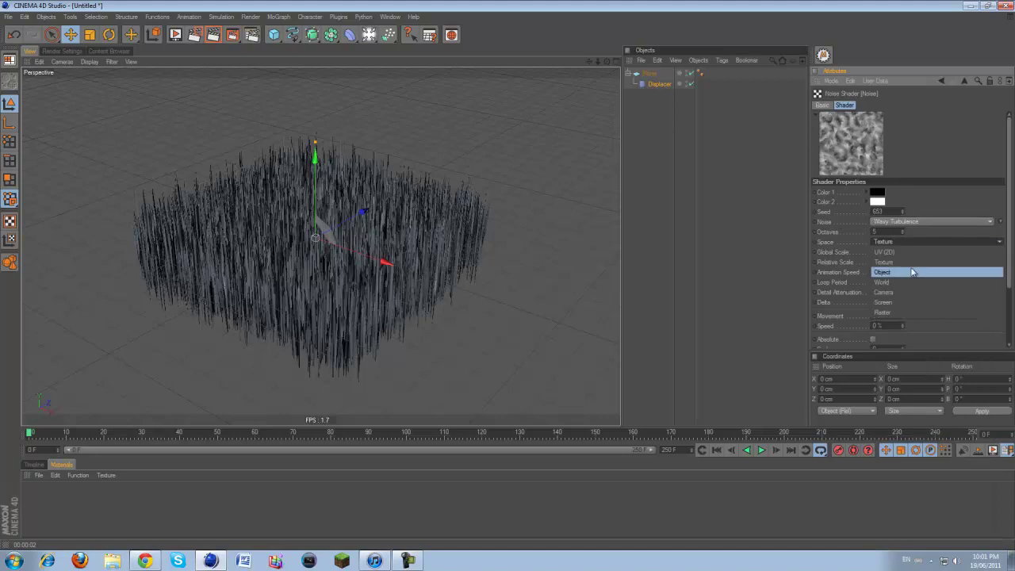
pyautogui.click(906, 252)
pyautogui.moveTo(883, 232); pyautogui.dragTo(865, 246)
pyautogui.write('8')
pyautogui.write('200')
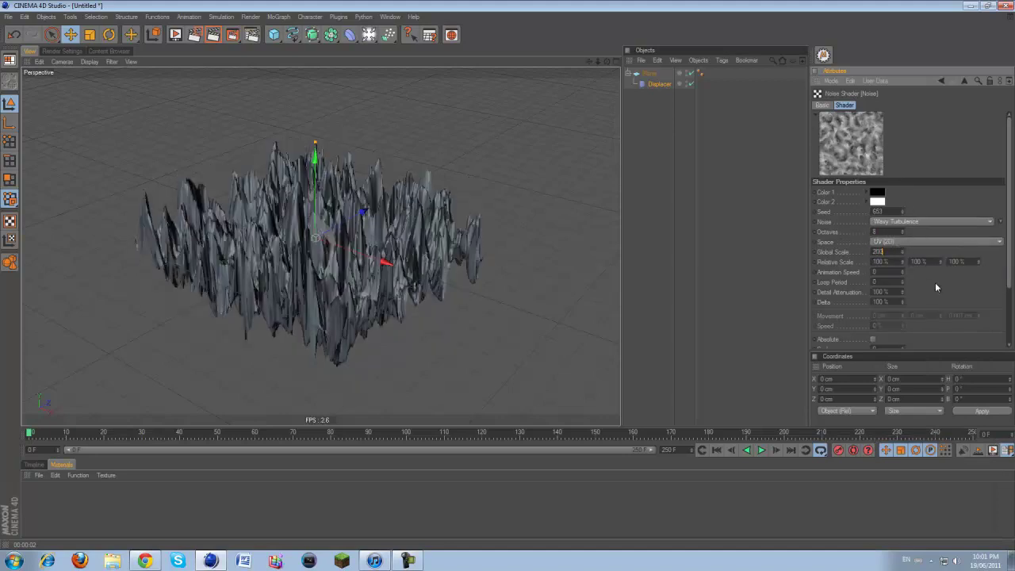
pyautogui.press('Return')
pyautogui.hotkey('ctrl', 'r')
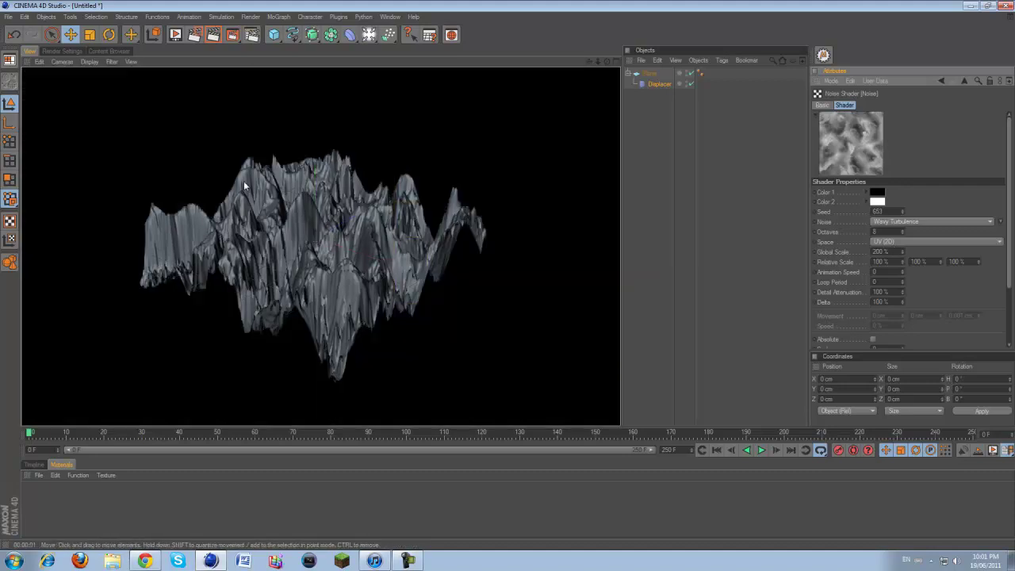
# Add a second Gradient shader on top of the Layer shader's stack and set its type to 2D - Circular.
pyautogui.click(655, 84)
pyautogui.click(853, 175)
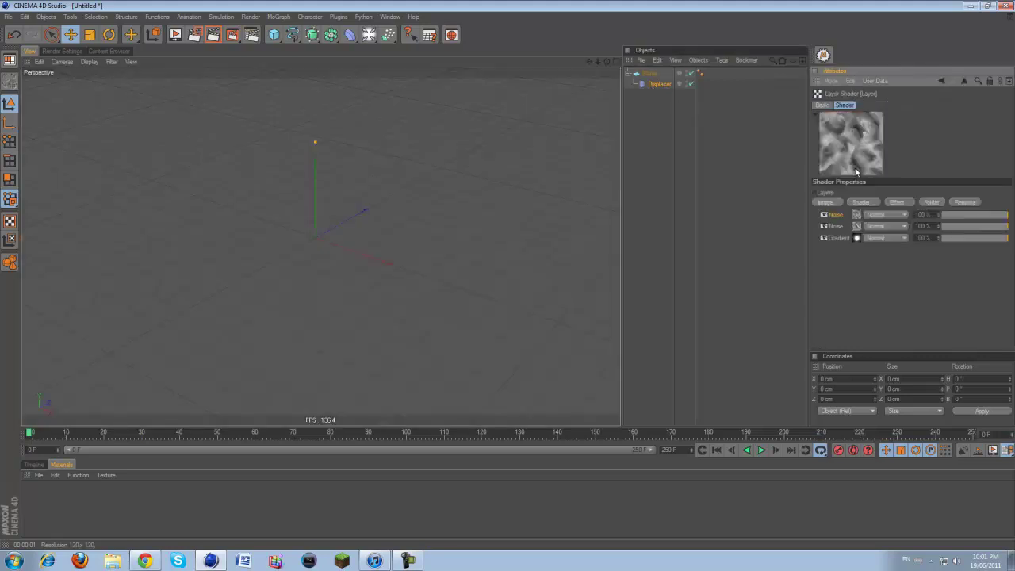
pyautogui.click(870, 203)
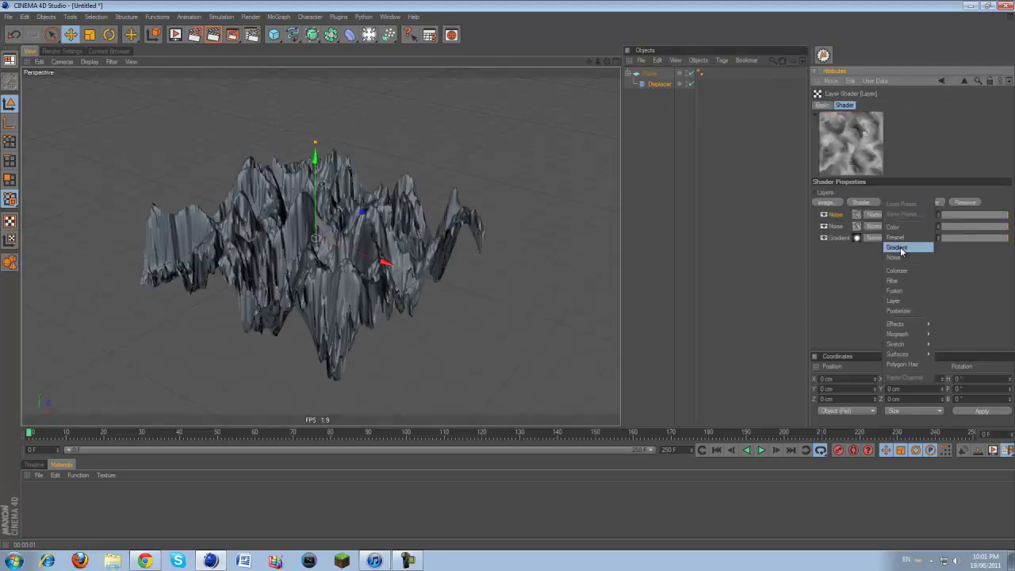
pyautogui.click(890, 242)
pyautogui.click(857, 214)
pyautogui.click(863, 208)
pyautogui.click(873, 260)
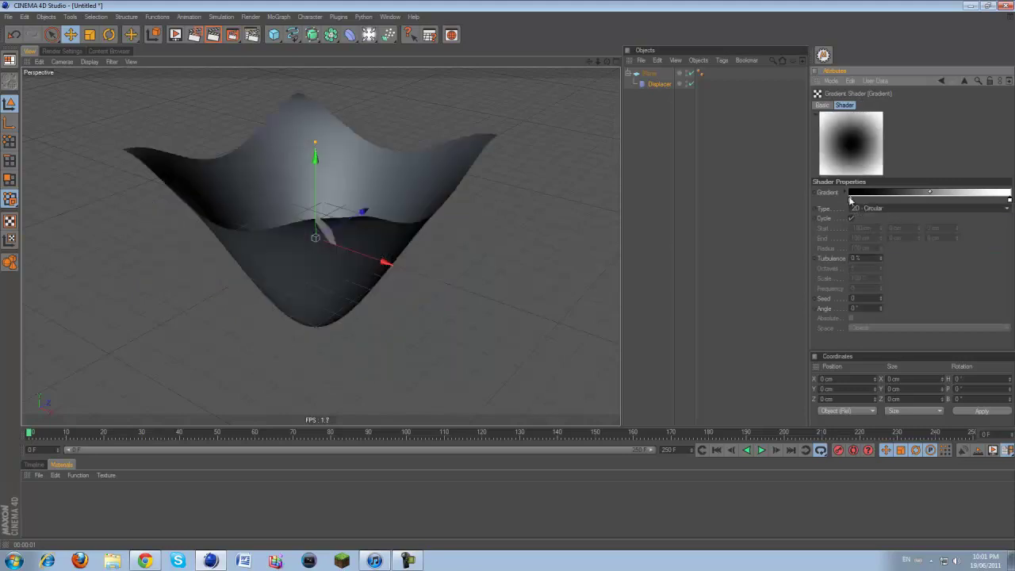
# Move the new gradient's start knot slightly inward and colour it white, and colour the end knot black.
pyautogui.moveTo(851, 200); pyautogui.dragTo(868, 201)
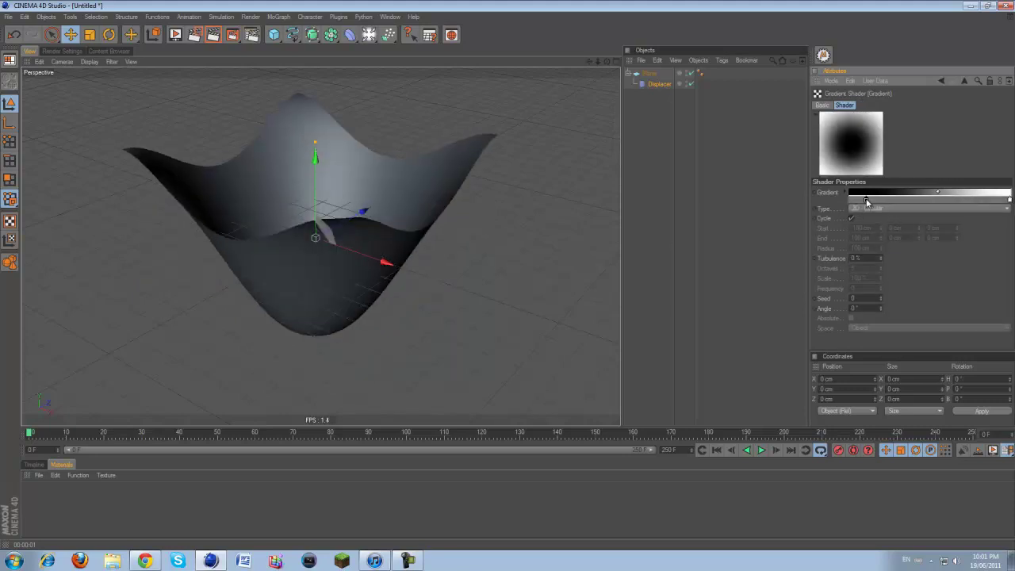
pyautogui.doubleClick(867, 201)
pyautogui.moveTo(814, 191); pyautogui.dragTo(808, 164)
pyautogui.click(847, 250)
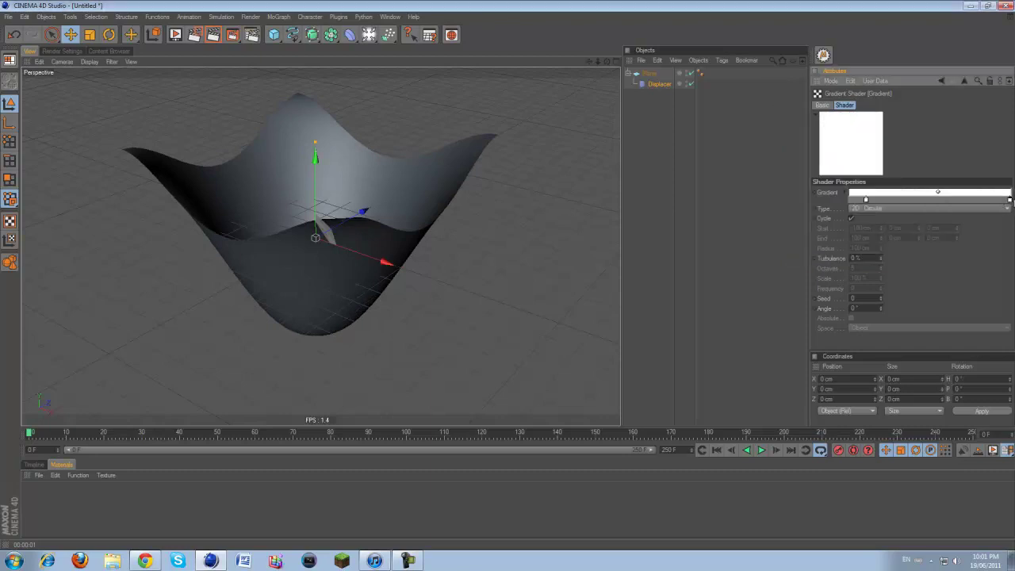
pyautogui.doubleClick(1008, 201)
pyautogui.click(917, 249)
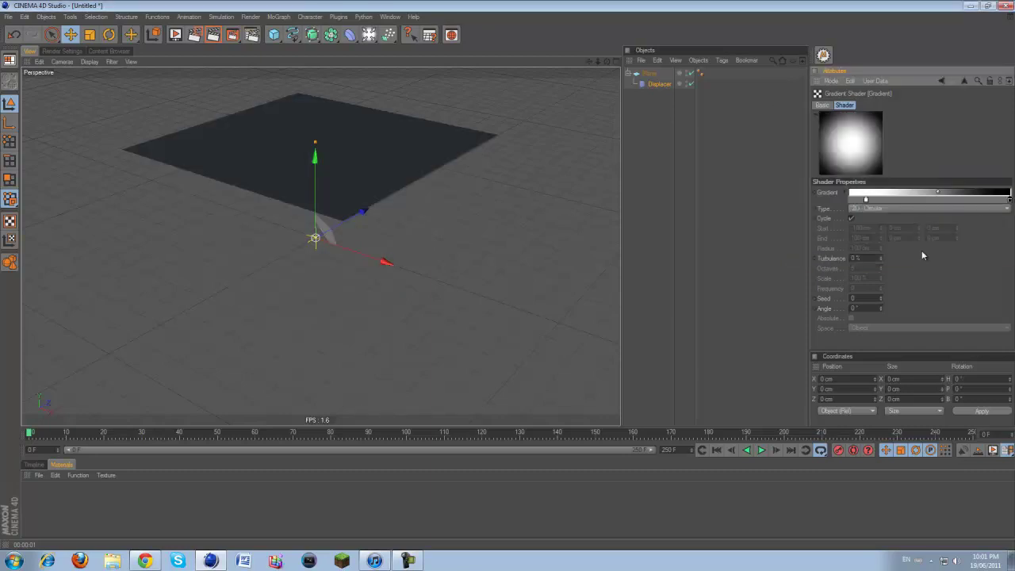
# Add two grey knots to the gradient just after the white knot.
pyautogui.click(883, 201)
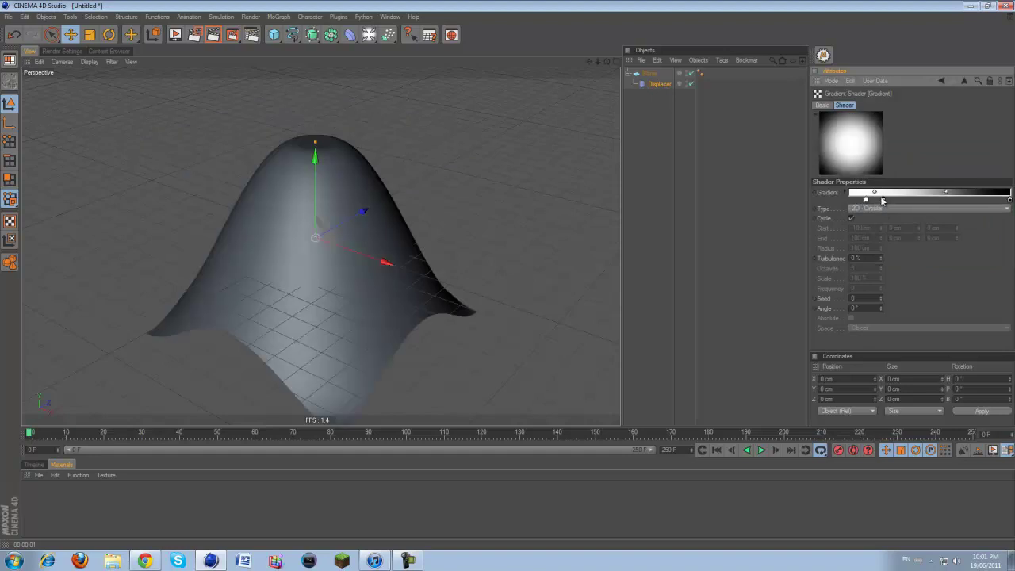
pyautogui.doubleClick(884, 201)
pyautogui.moveTo(842, 187); pyautogui.dragTo(821, 179)
pyautogui.click(869, 252)
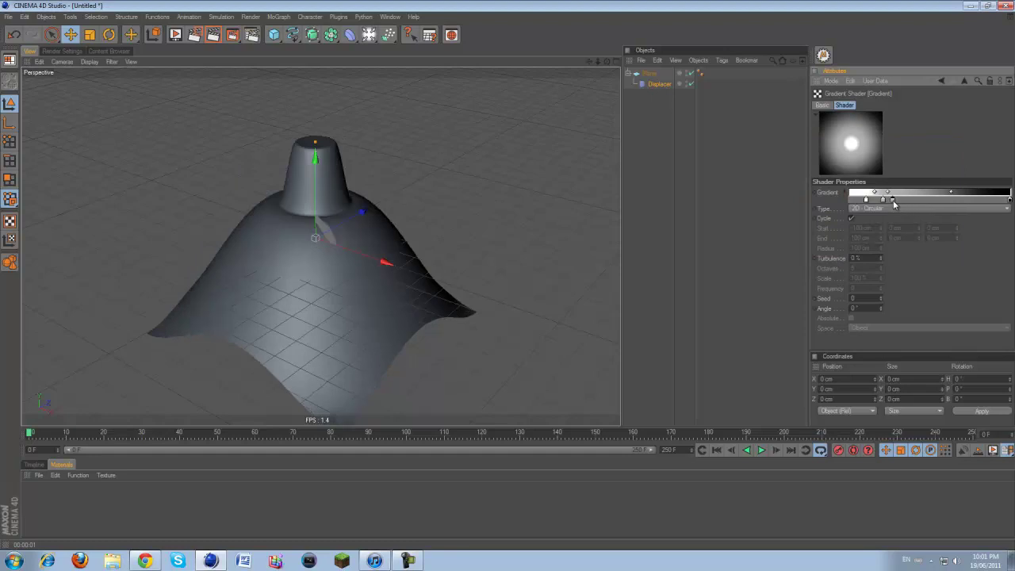
pyautogui.doubleClick(890, 200)
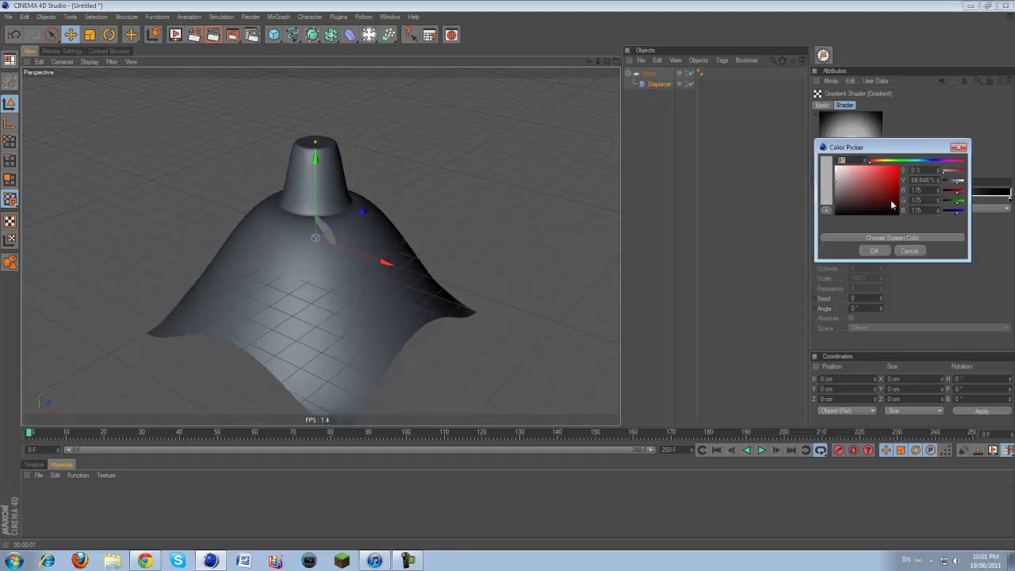
pyautogui.click(884, 251)
# Move the black end knot to just before the middle of the gradient and set the turbulence to 20%.
pyautogui.moveTo(1009, 199); pyautogui.dragTo(922, 200)
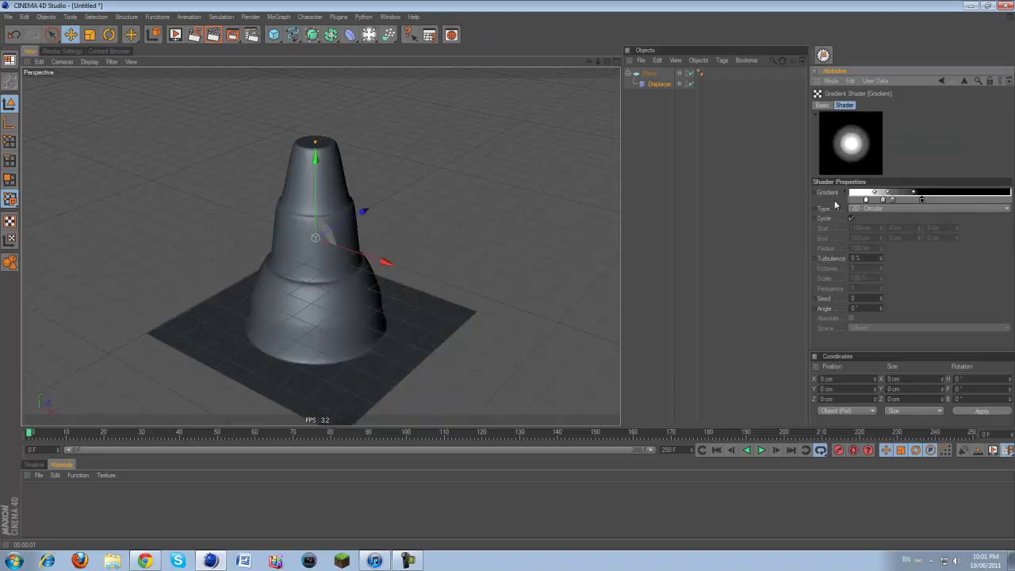
pyautogui.moveTo(881, 259); pyautogui.dragTo(881, 258)
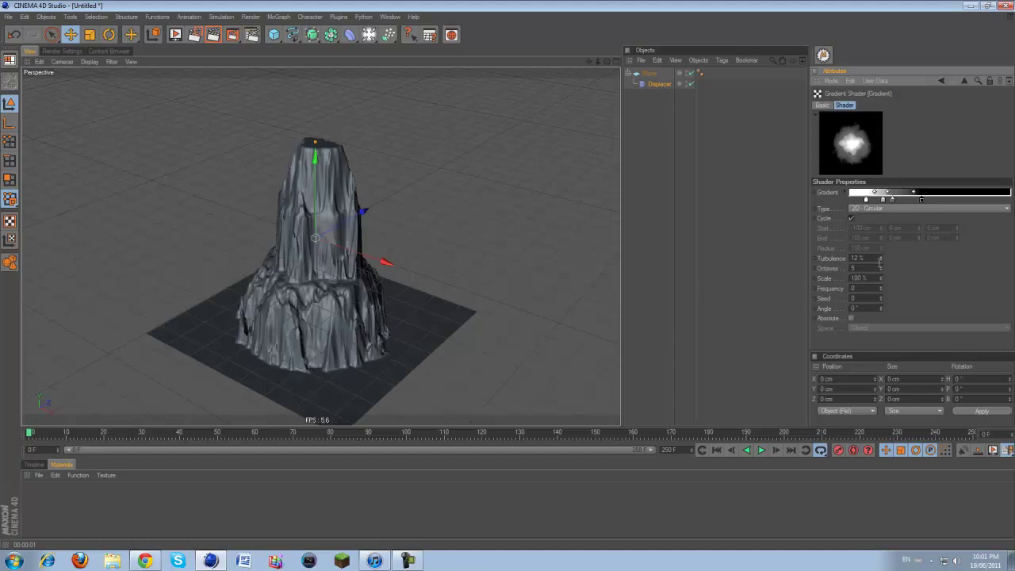
pyautogui.moveTo(880, 260); pyautogui.dragTo(880, 256)
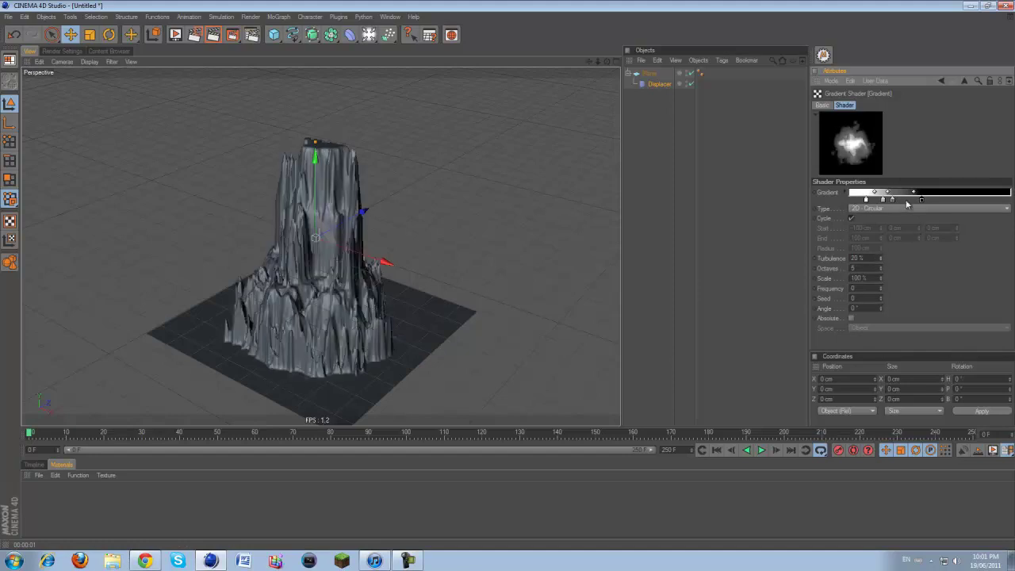
# Shift the grey and black knots further toward the gradient's end and adjust the midpoint after the white knot.
pyautogui.moveTo(924, 199)
pyautogui.mouseDown()
pyautogui.moveTo(937, 199)
pyautogui.moveTo(891, 192)
pyautogui.mouseUp()
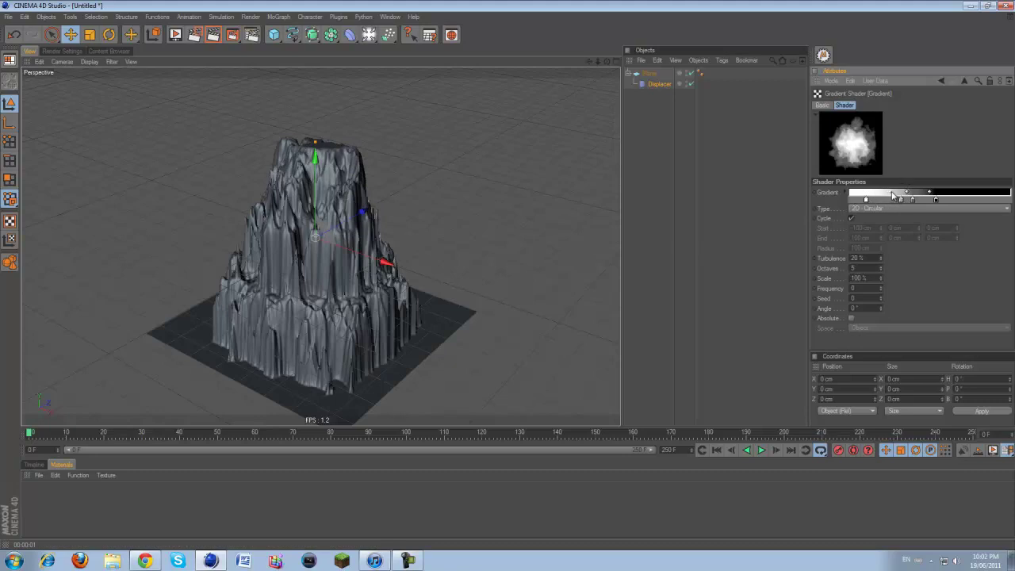
pyautogui.moveTo(887, 192); pyautogui.dragTo(884, 191)
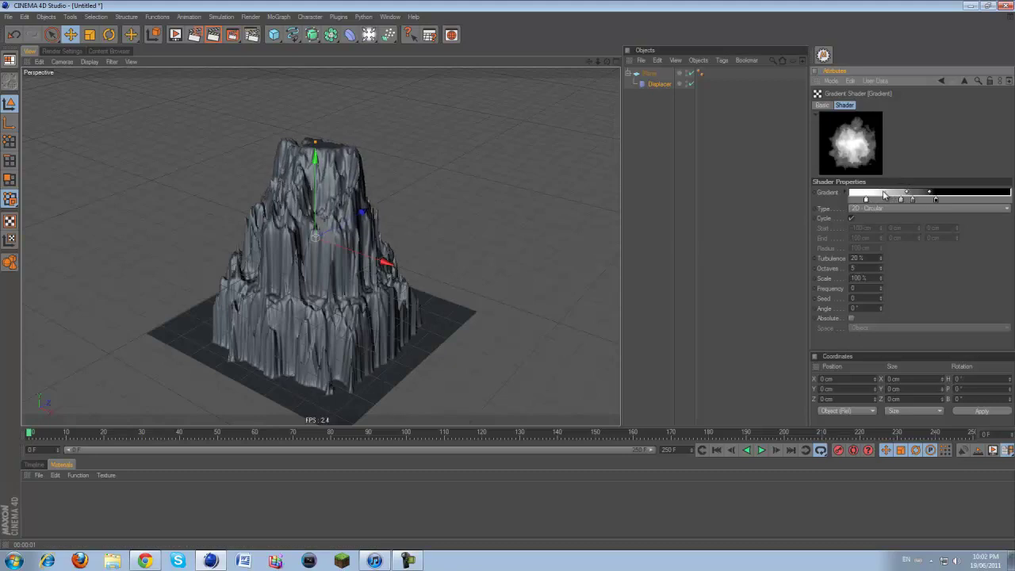
# Add a black knot at the very start of the gradient to sink the centre of the peak.
pyautogui.doubleClick(853, 200)
pyautogui.moveTo(852, 203); pyautogui.dragTo(765, 215)
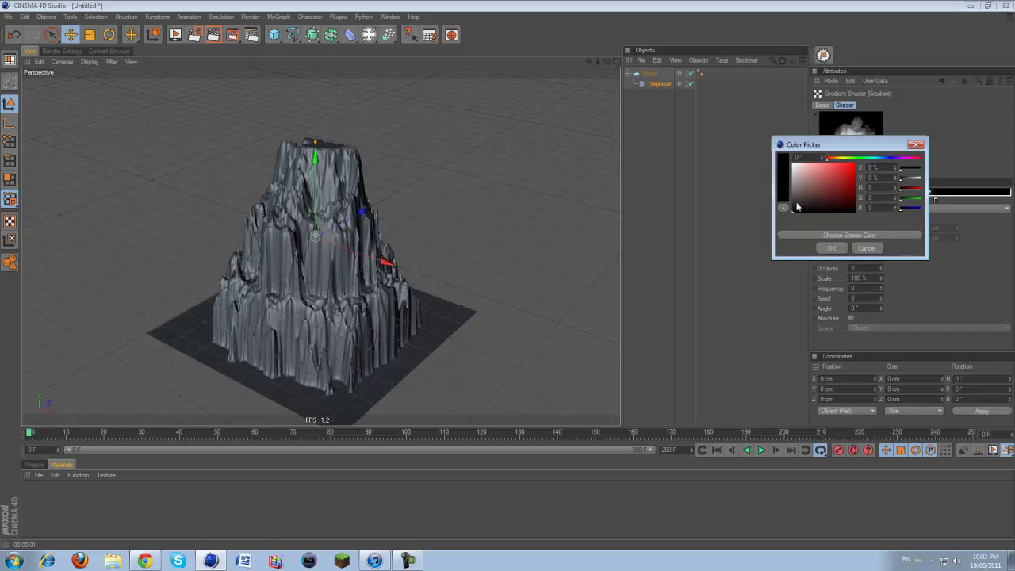
pyautogui.click(831, 247)
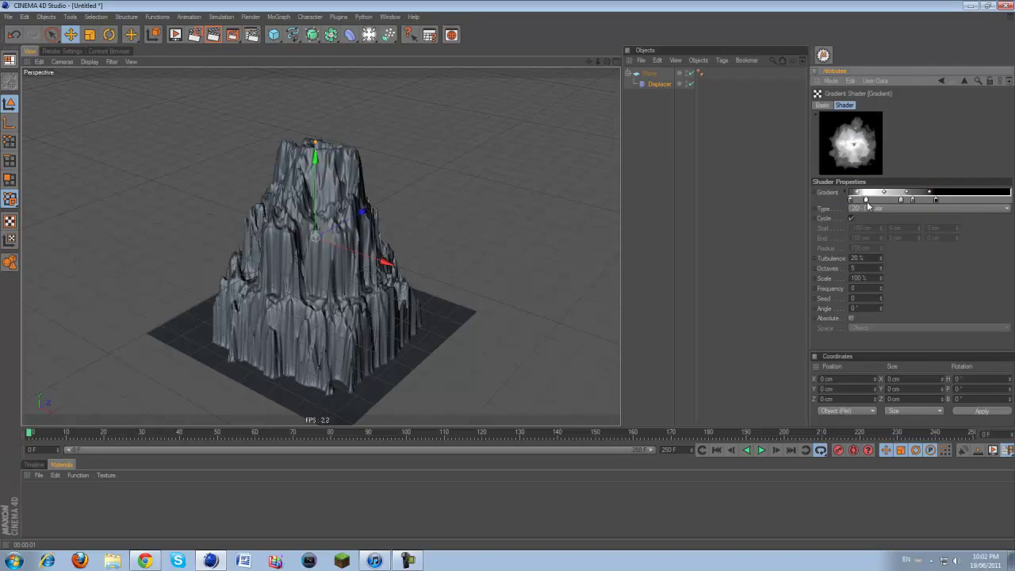
pyautogui.moveTo(608, 61); pyautogui.dragTo(507, 277)
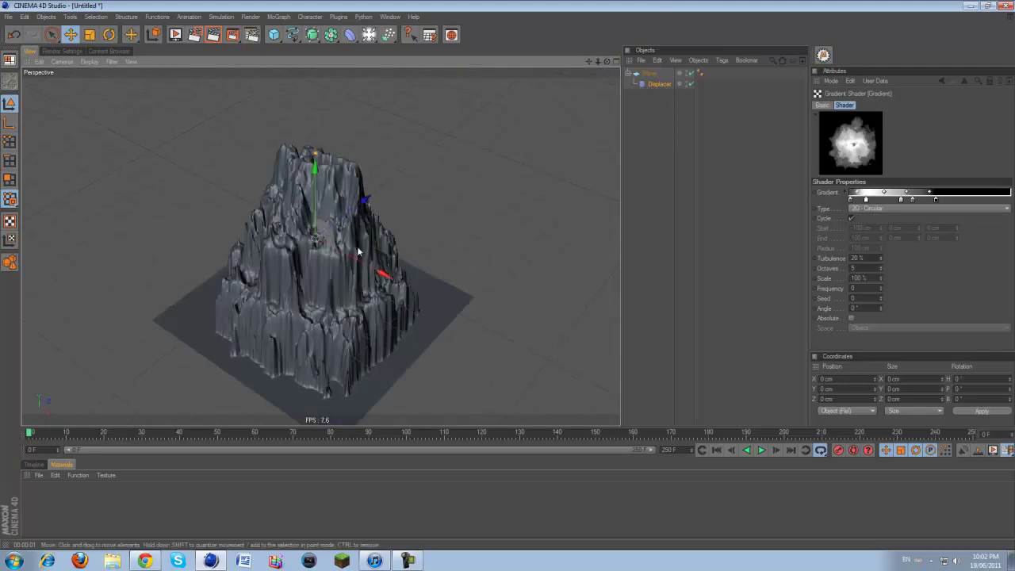
# Set the gradient's turbulence to 11% and its octaves to 8.
pyautogui.moveTo(875, 258); pyautogui.dragTo(788, 257)
pyautogui.write('111')
pyautogui.press('Return')
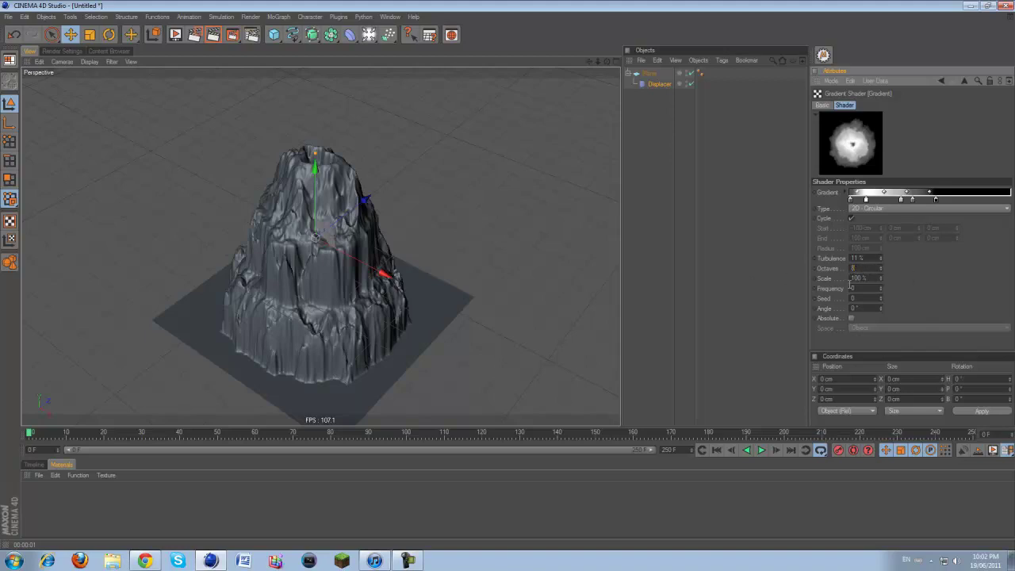
# Set the gradient's turbulence scale to 80% and its seed to 7.
pyautogui.click(871, 276)
pyautogui.write('45')
pyautogui.press('Return')
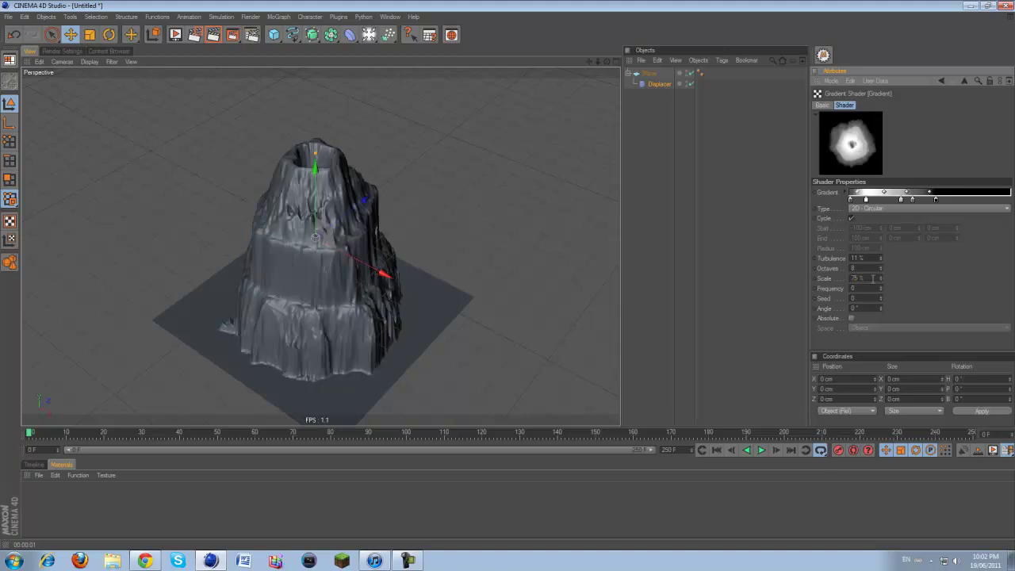
pyautogui.click(873, 277)
pyautogui.write('80')
pyautogui.press('Return')
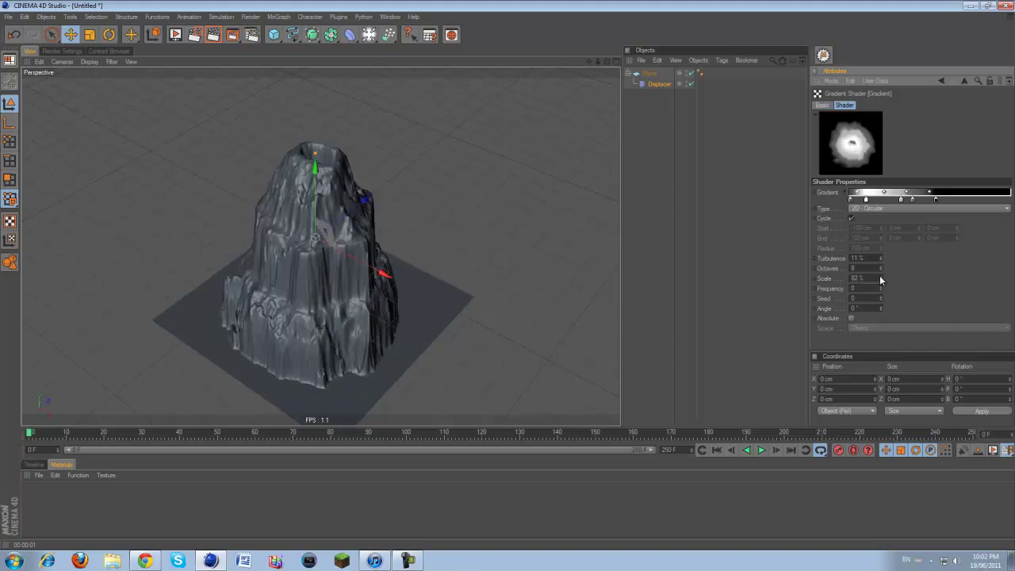
pyautogui.click(880, 280)
pyautogui.click(880, 280)
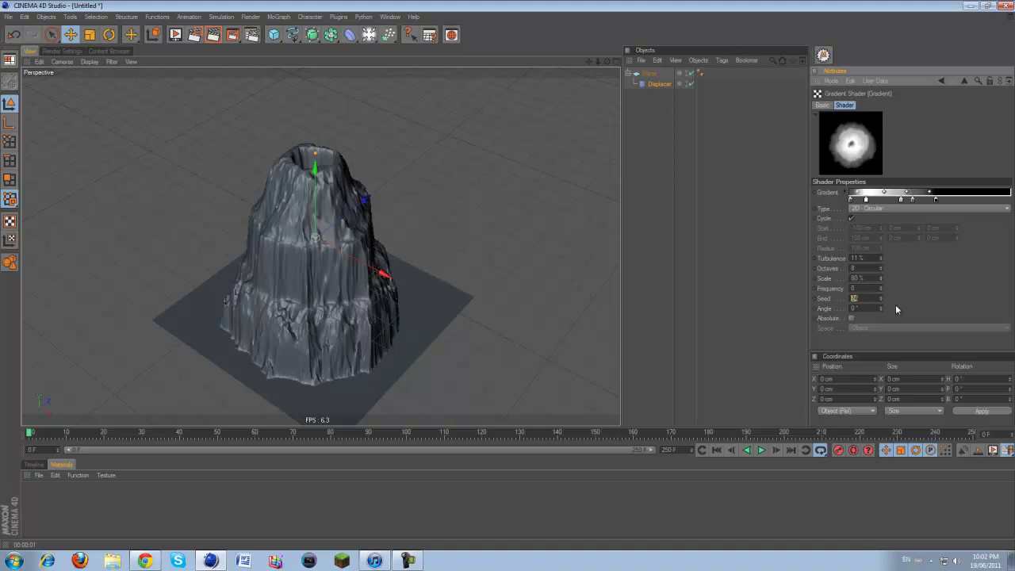
pyautogui.press('Return')
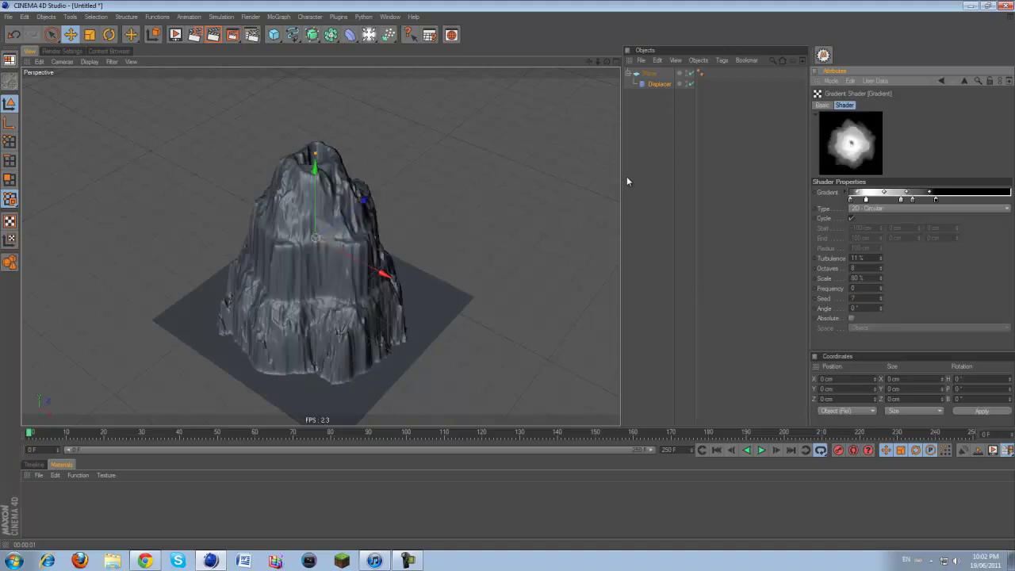
# Set the plane's width and height segments to 800 each and render the view.
pyautogui.click(677, 141)
pyautogui.click(606, 62)
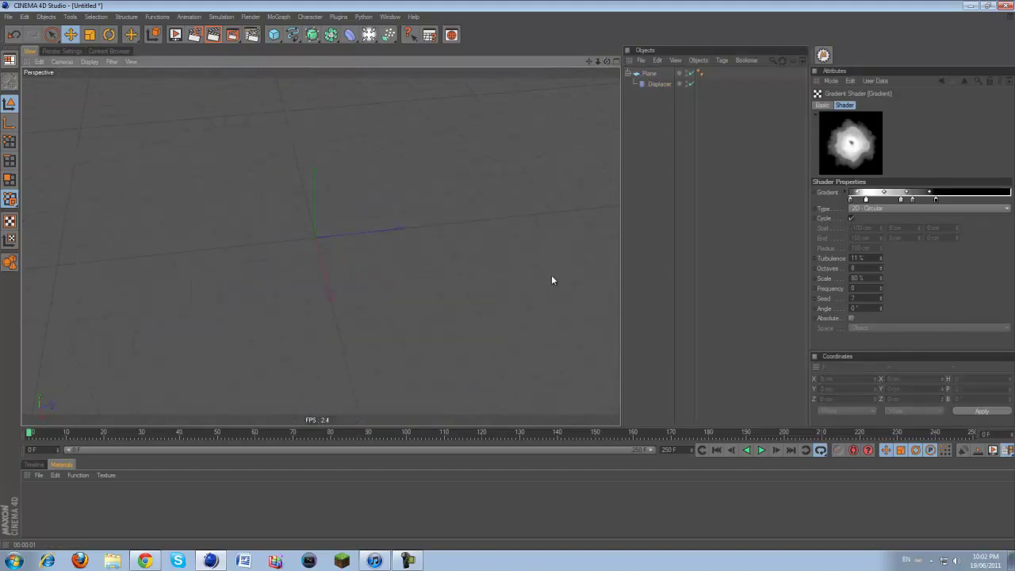
pyautogui.click(277, 256)
pyautogui.click(502, 172)
pyautogui.click(658, 83)
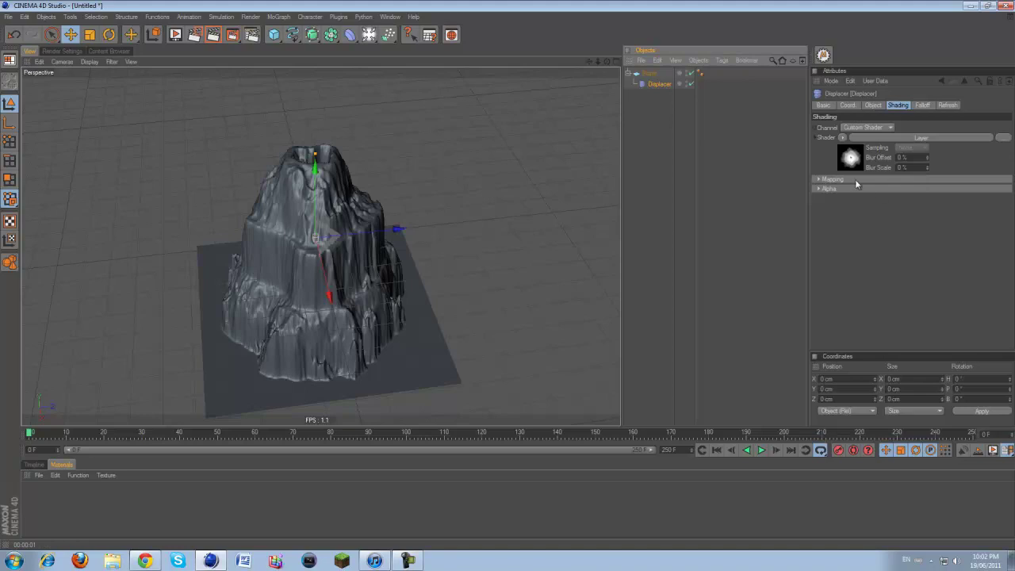
pyautogui.click(648, 73)
pyautogui.moveTo(878, 148); pyautogui.dragTo(828, 147)
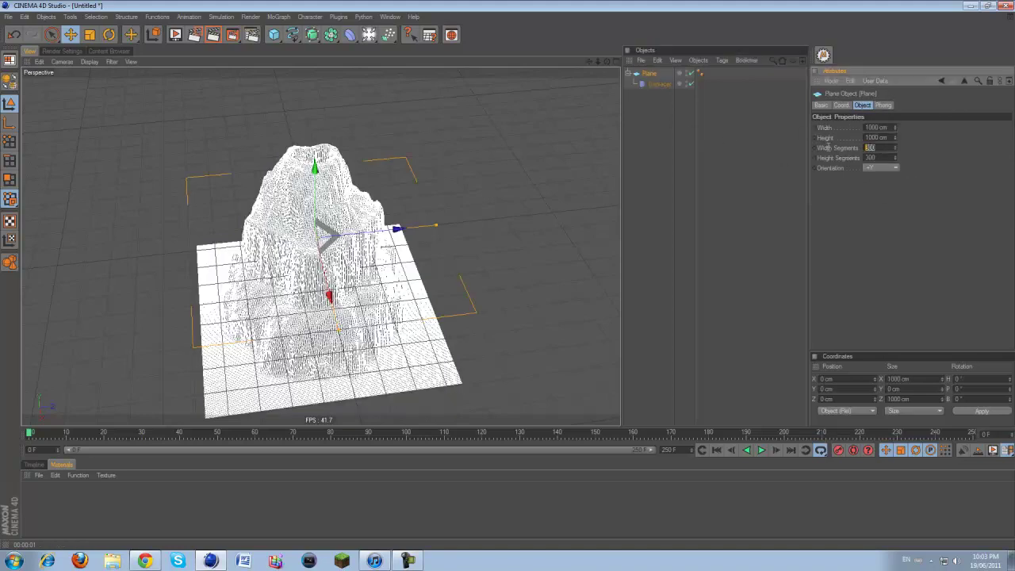
pyautogui.write('50')
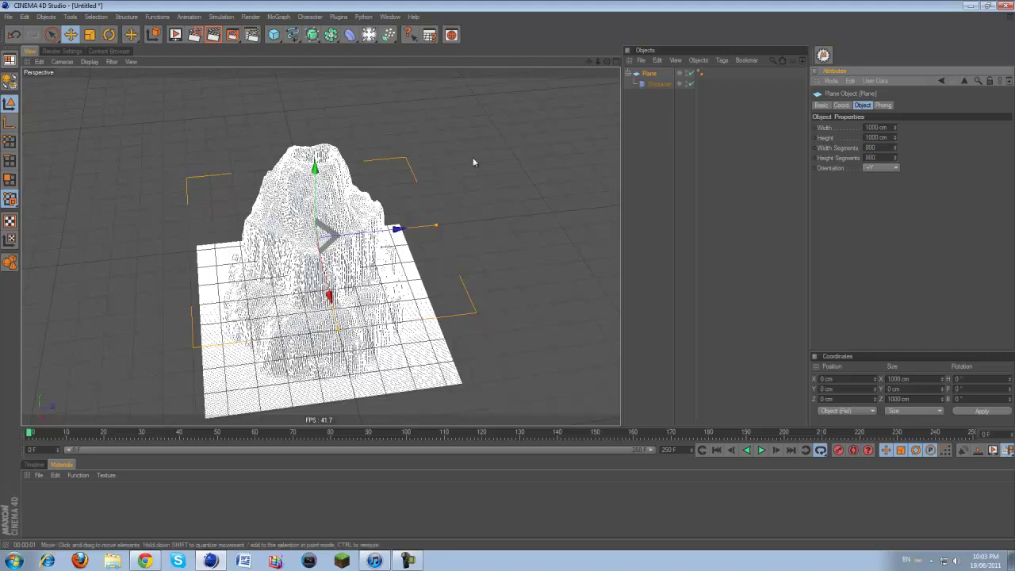
pyautogui.click(213, 33)
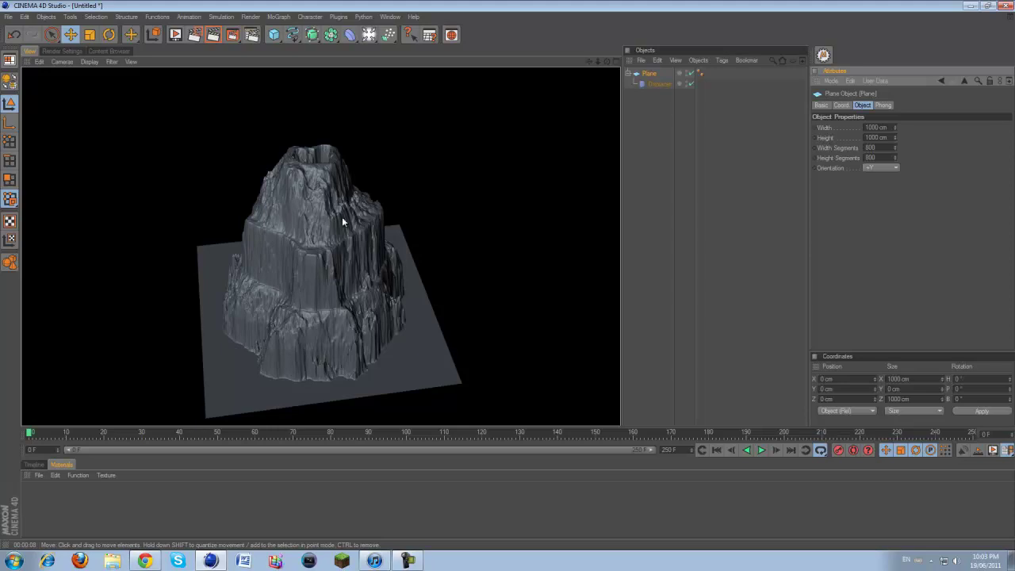
# Open the V2.0 materials pack from the Content Browser's favorites.
pyautogui.click(452, 35)
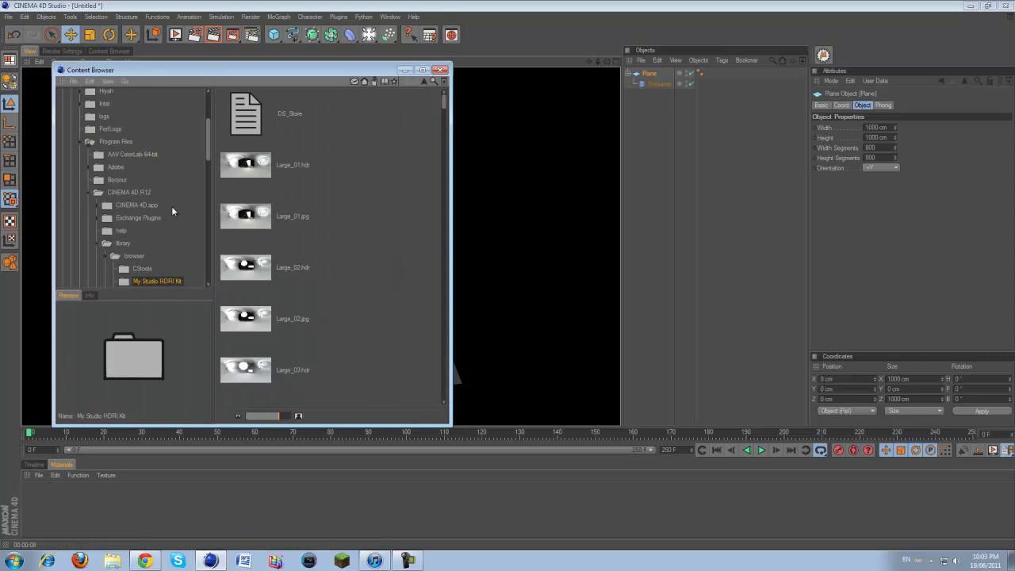
pyautogui.click(393, 81)
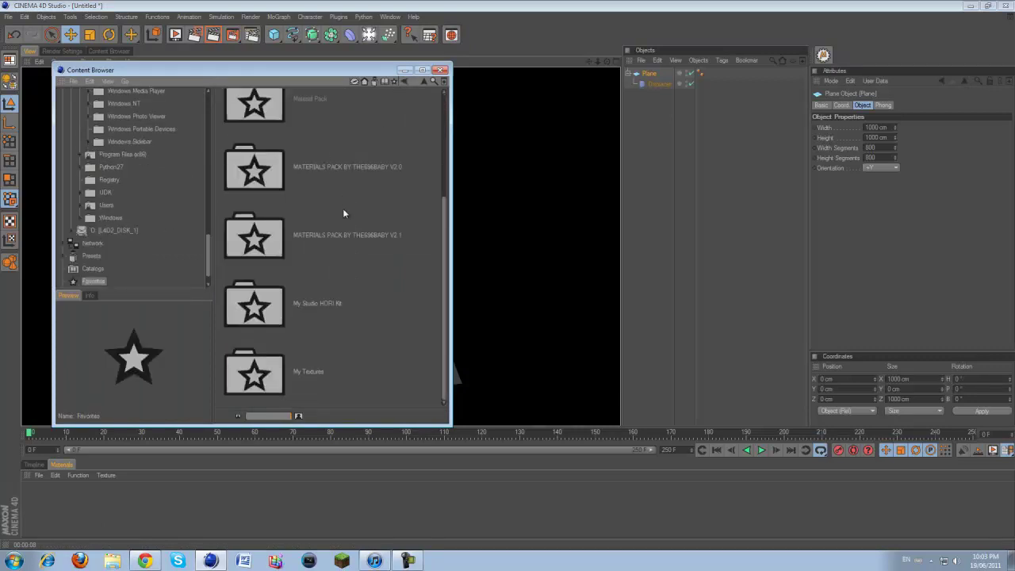
pyautogui.click(326, 377)
pyautogui.scroll(3, 339, 295)
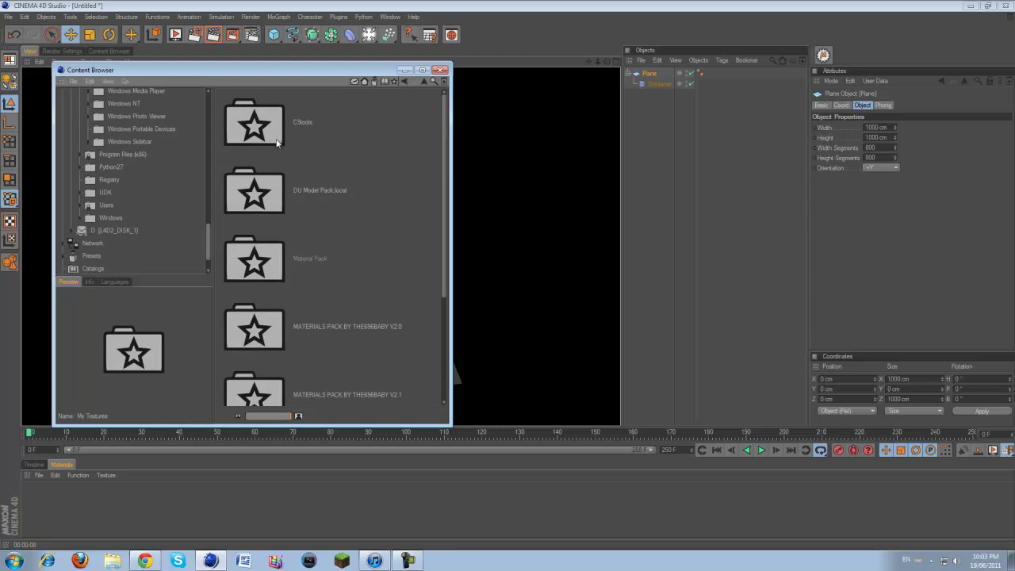
pyautogui.doubleClick(304, 261)
pyautogui.click(403, 81)
pyautogui.scroll(-1, 315, 297)
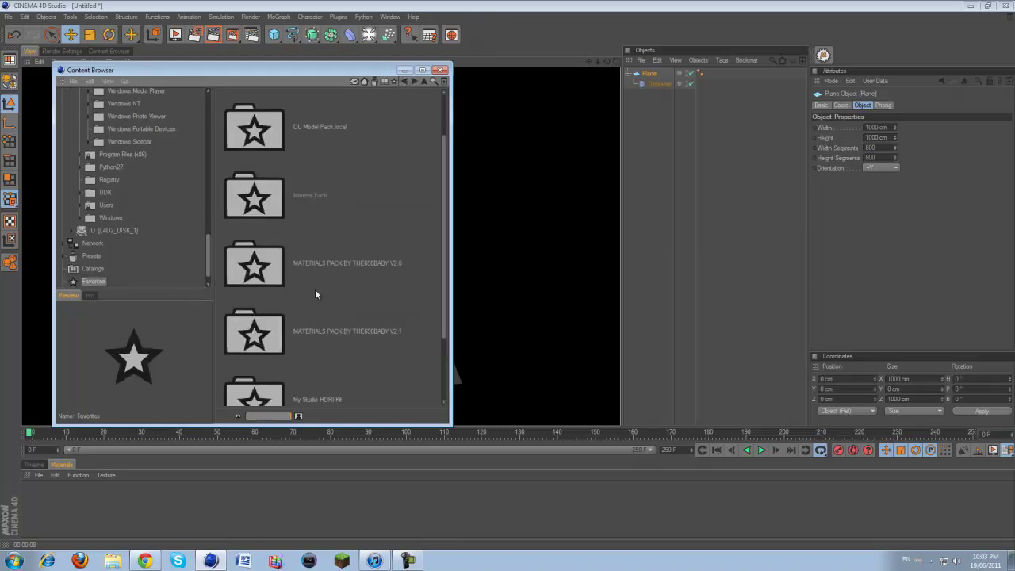
pyautogui.doubleClick(319, 254)
# Add the LAND 2 and LAND materials from the pack to the scene and close the Content Browser.
pyautogui.click(260, 234)
pyautogui.click(248, 222)
pyautogui.click(248, 233)
pyautogui.moveTo(248, 233); pyautogui.dragTo(222, 510)
pyautogui.moveTo(246, 219); pyautogui.dragTo(222, 504)
pyautogui.click(441, 70)
# Apply the brown LAND 2 material to the plane and render it with UVW Mapping projection.
pyautogui.moveTo(555, 33); pyautogui.dragTo(648, 73)
pyautogui.click(932, 149)
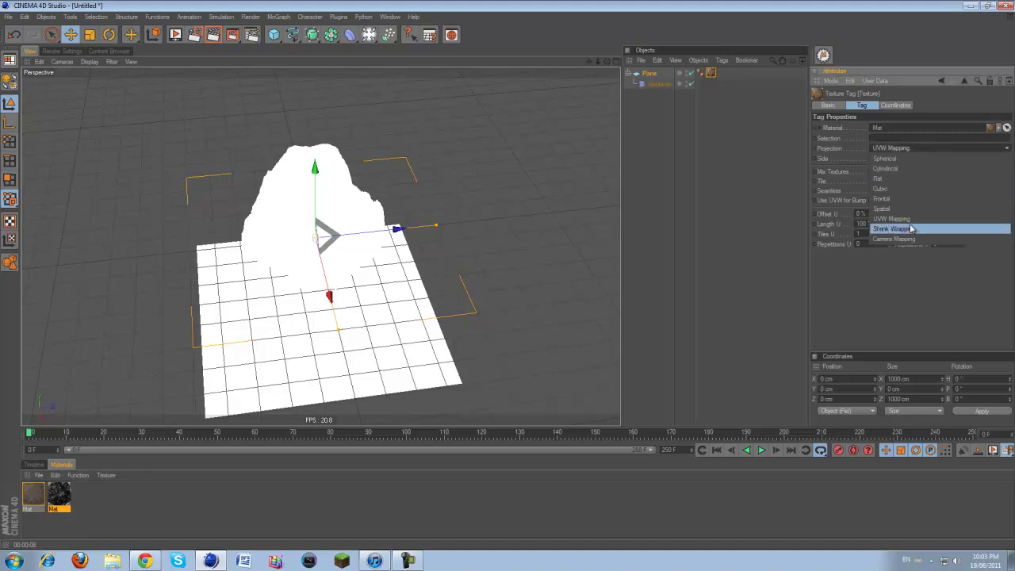
pyautogui.click(212, 34)
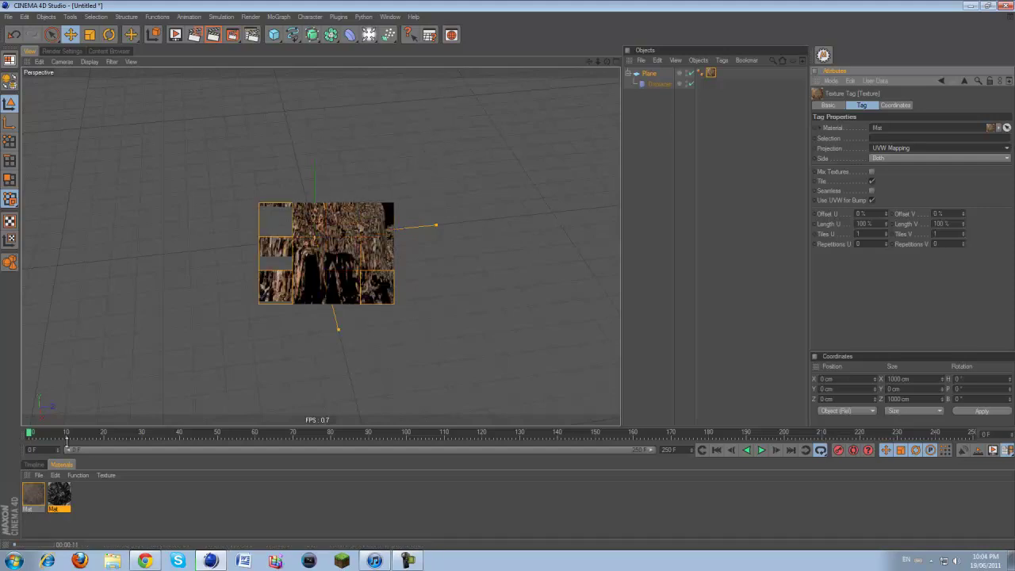
# Change the plane's texture projection to Cubic and render the view.
pyautogui.click(885, 149)
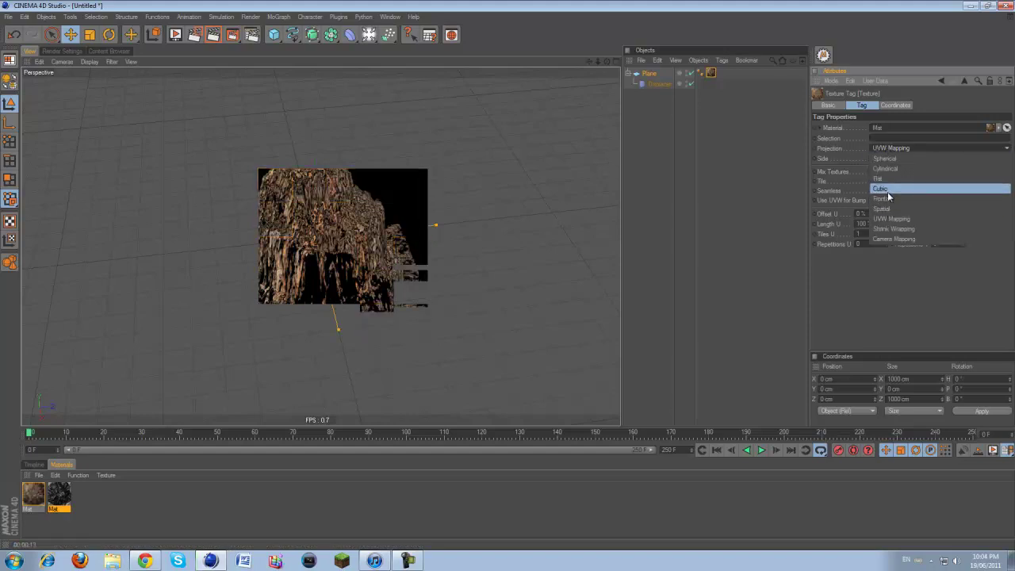
pyautogui.click(862, 197)
pyautogui.click(214, 36)
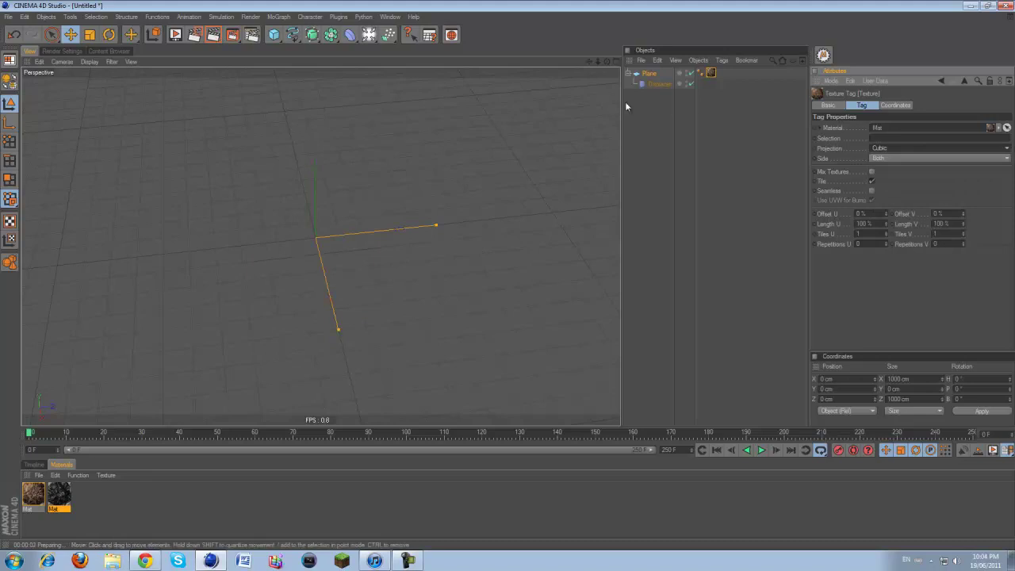
# Disable the displacement channel of the brown material and close its editor.
pyautogui.doubleClick(32, 493)
pyautogui.click(206, 305)
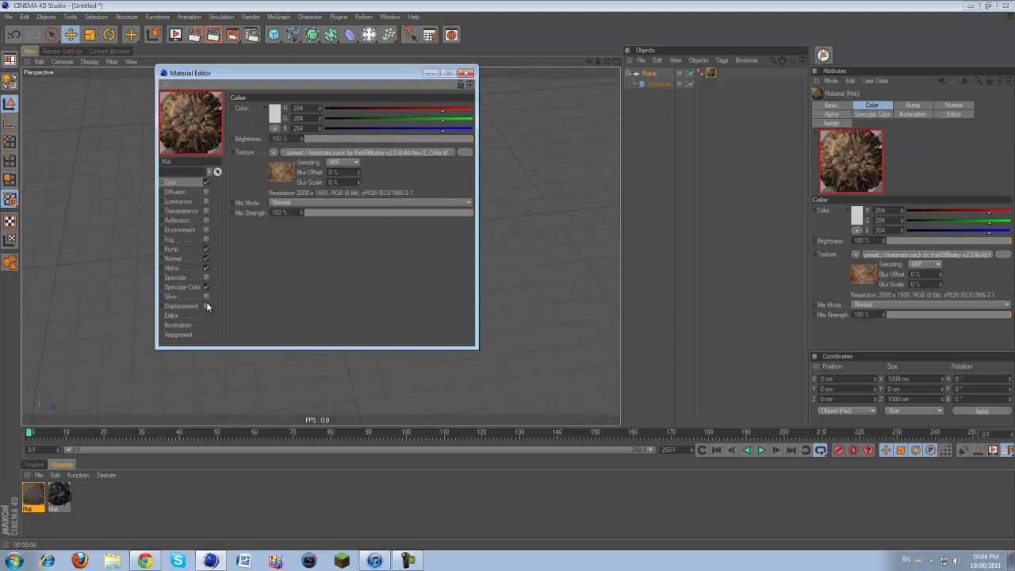
pyautogui.click(466, 73)
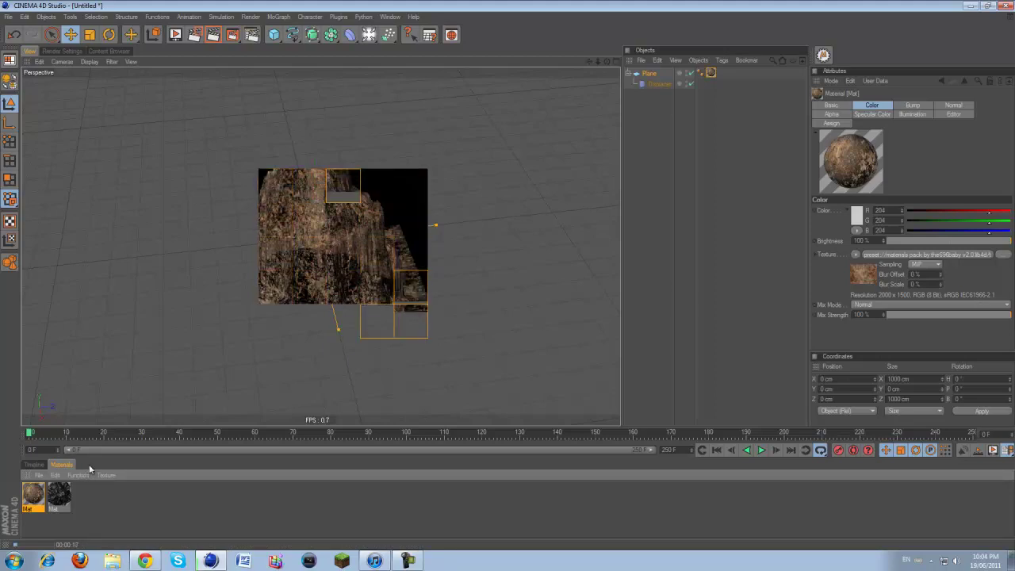
# Disable the alpha channel of the brown material and render the textured mountain.
pyautogui.doubleClick(41, 493)
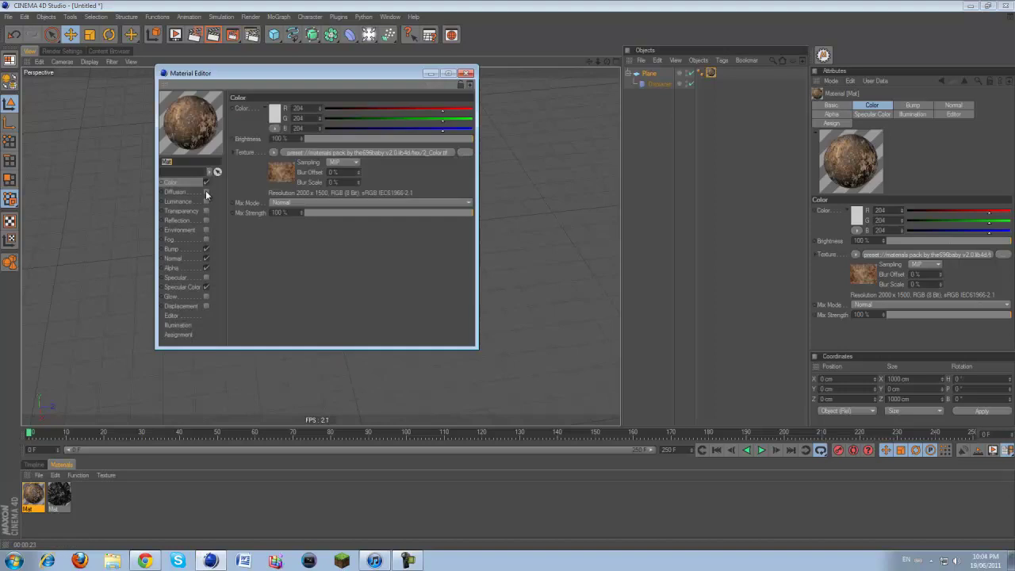
pyautogui.click(183, 260)
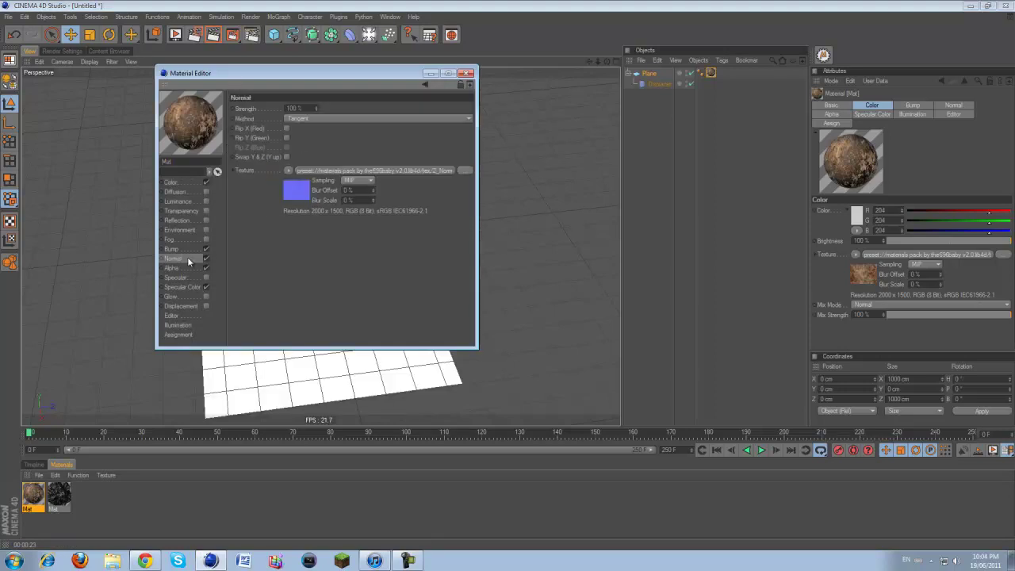
pyautogui.click(172, 268)
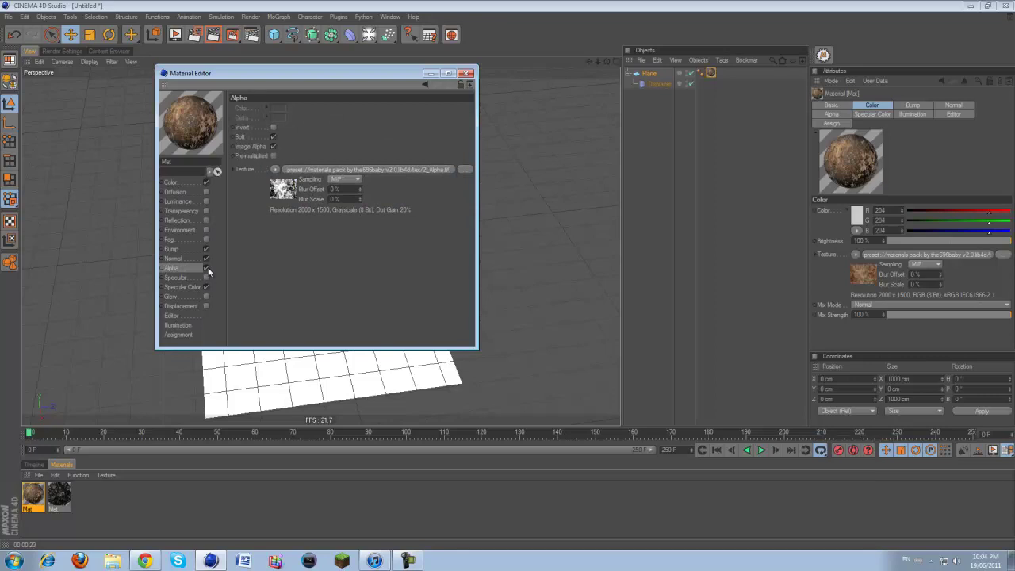
pyautogui.click(207, 268)
pyautogui.click(189, 288)
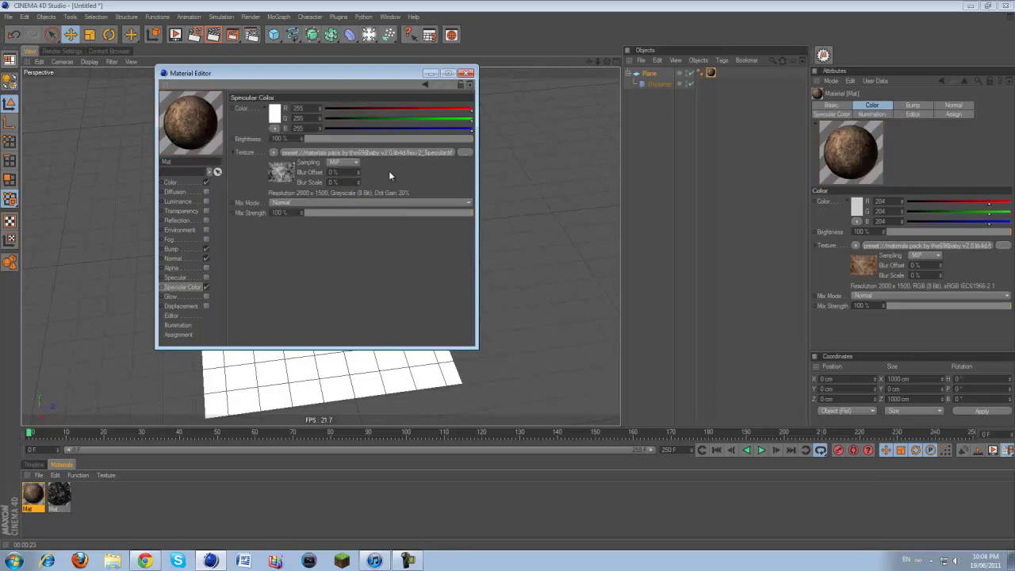
pyautogui.click(467, 73)
pyautogui.click(214, 34)
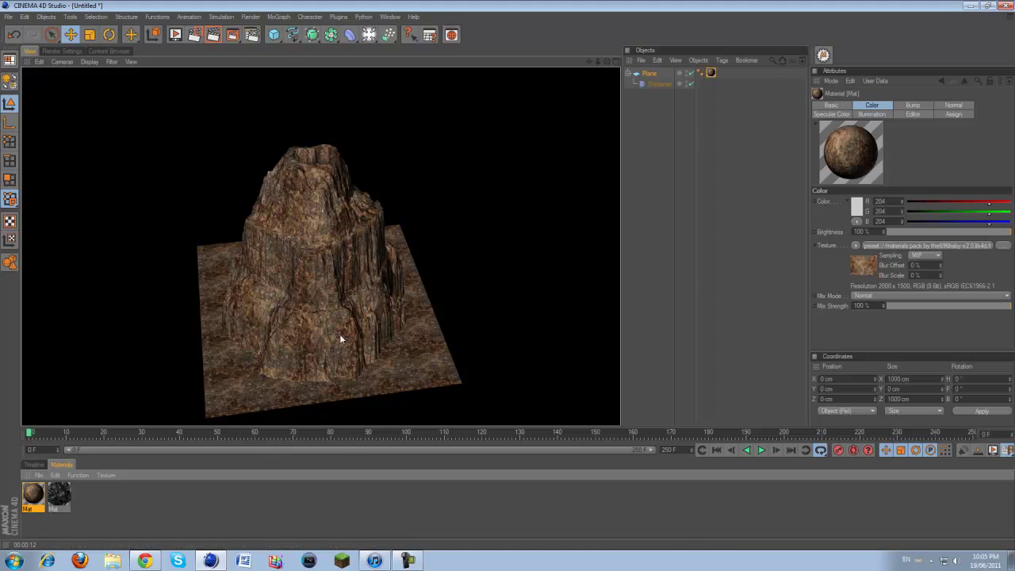
pyautogui.click(421, 561)
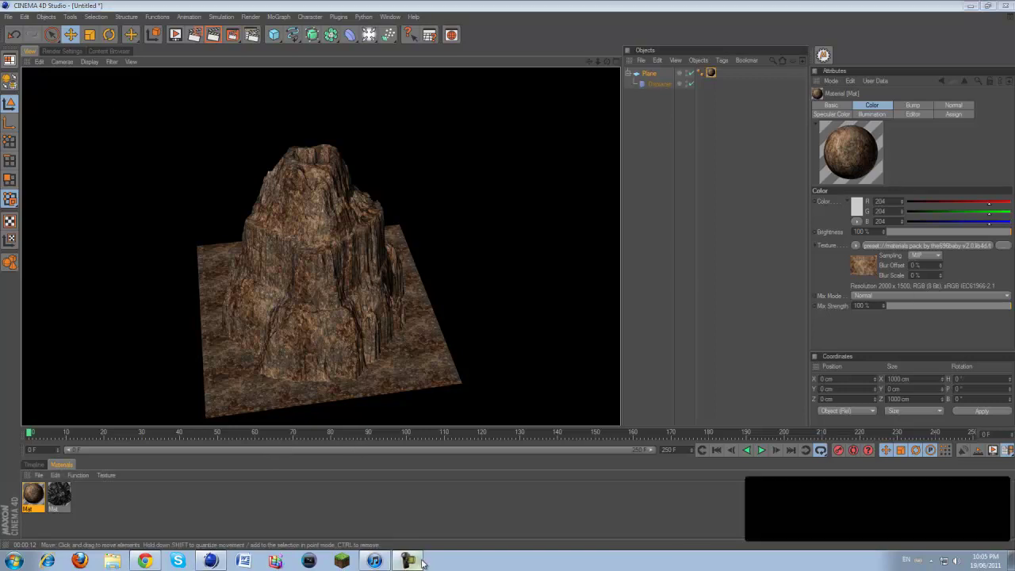
pyautogui.click(415, 560)
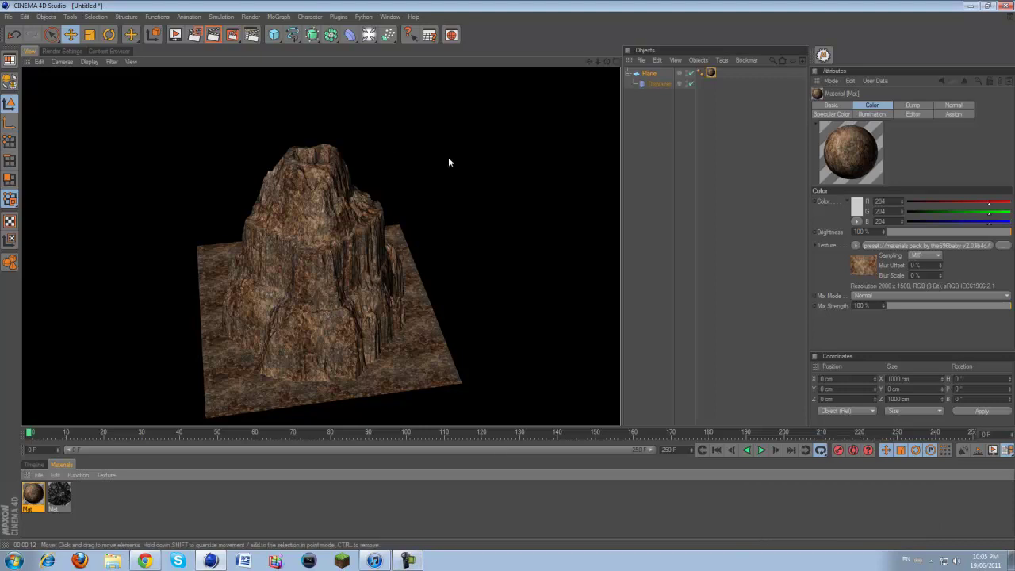
# Browse the Content Browser presets to the Displace Deformer folder in Prime's Example Scenes.
pyautogui.hotkey('shift', 'F8')
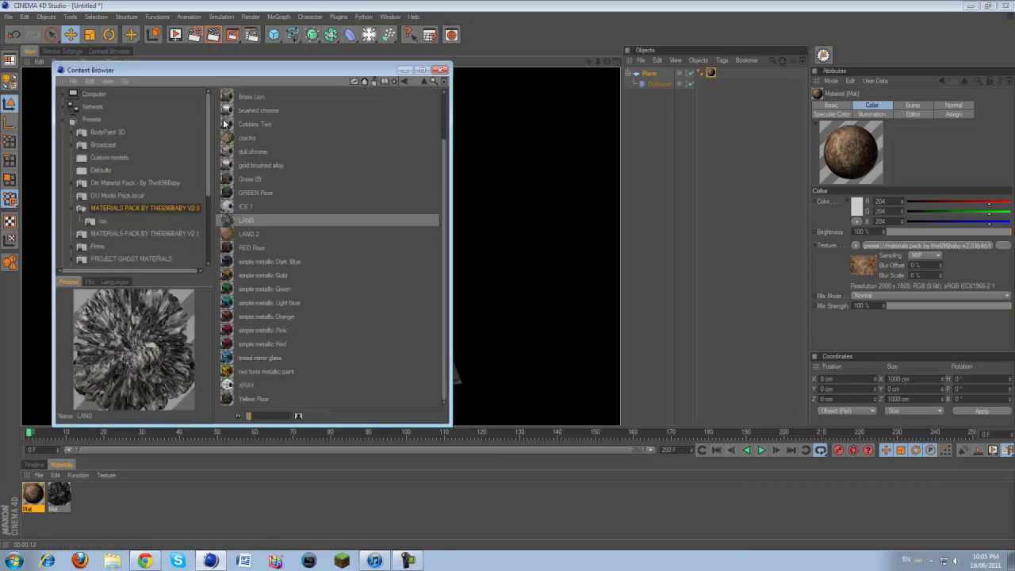
pyautogui.click(93, 119)
pyautogui.scroll(-3, 93, 121)
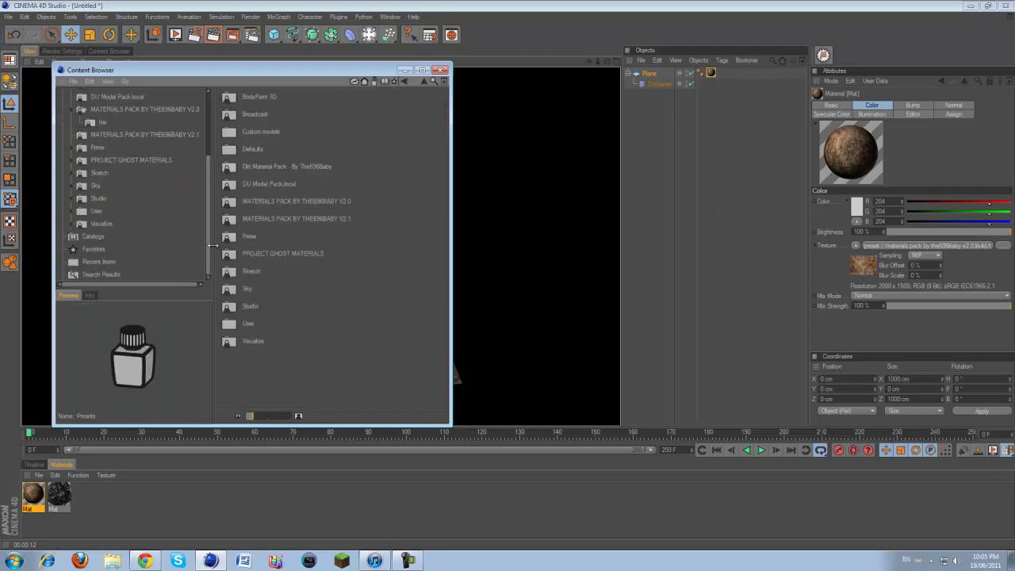
pyautogui.doubleClick(226, 237)
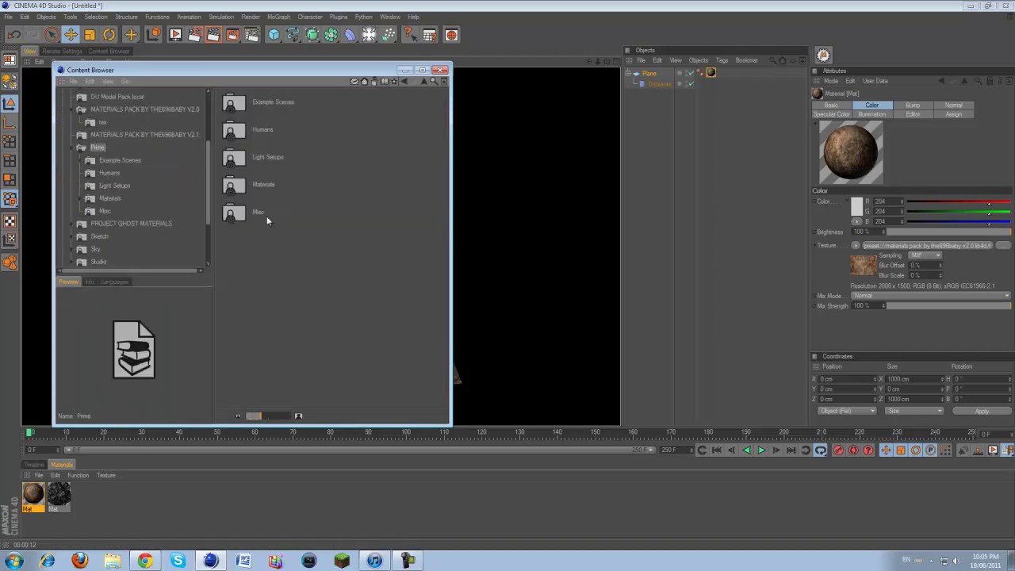
pyautogui.doubleClick(274, 104)
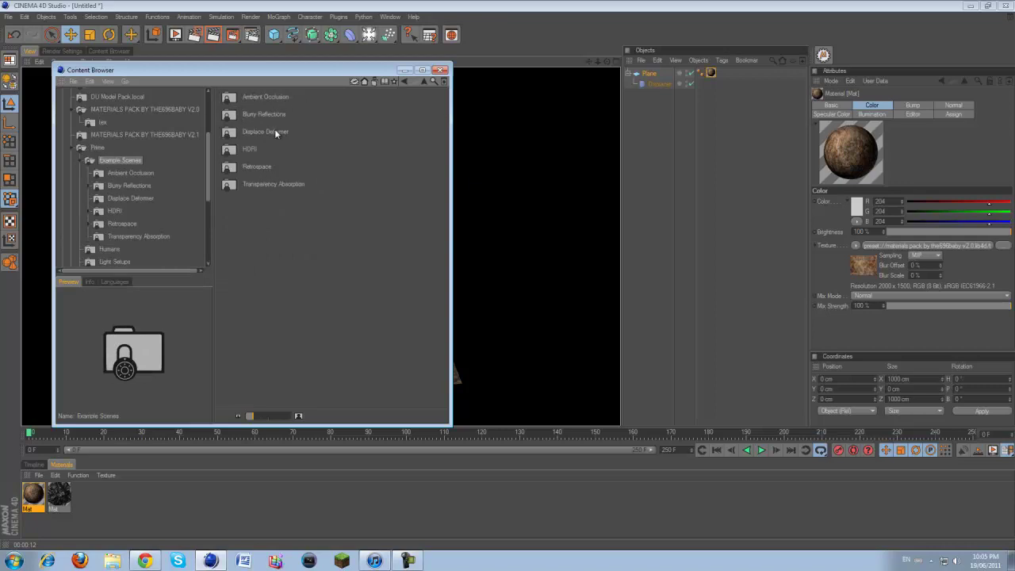
pyautogui.doubleClick(275, 129)
# Preview the Displacer example scenes for the volcano, waves, canyon and temple.
pyautogui.click(247, 133)
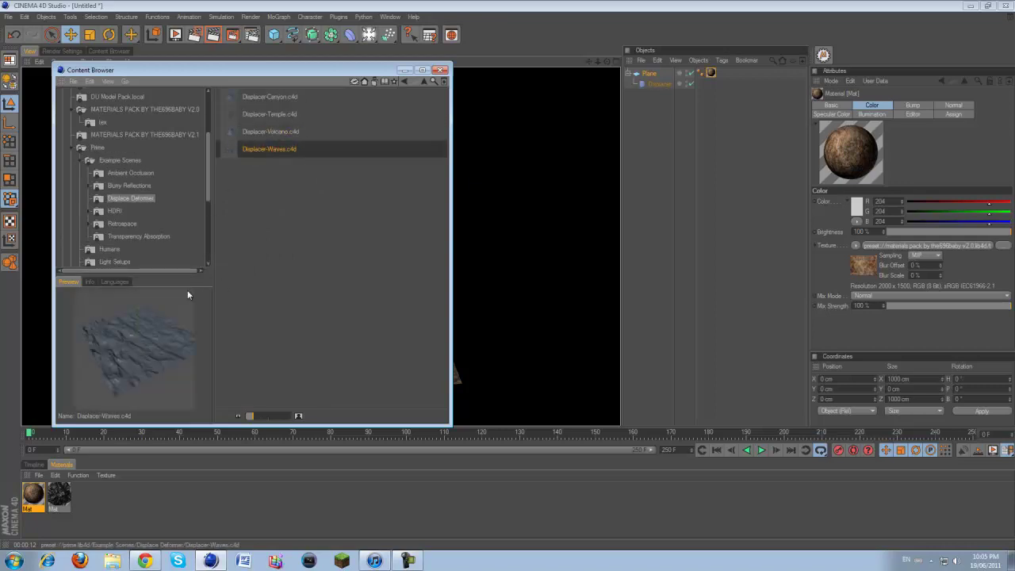
pyautogui.click(248, 133)
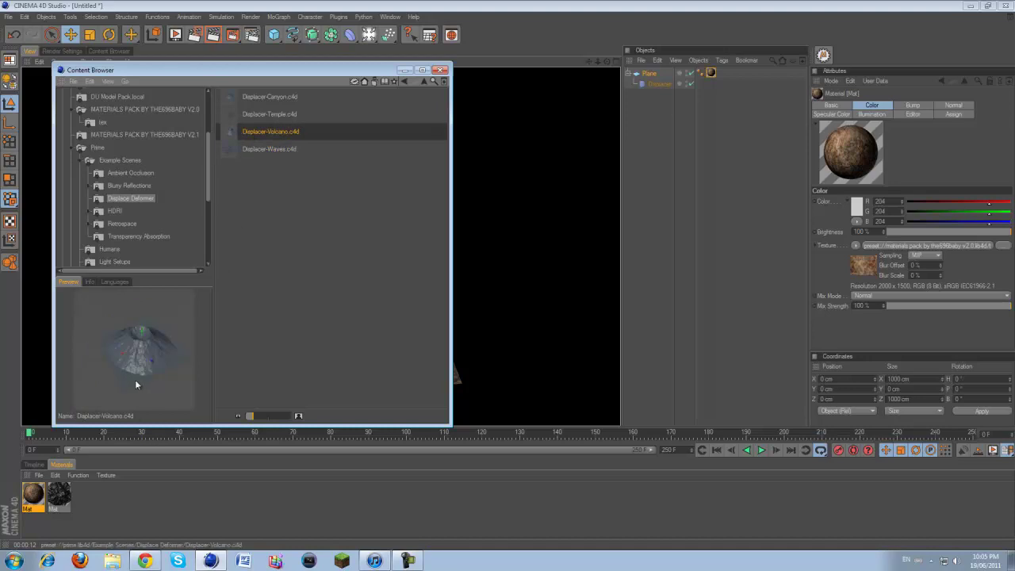
pyautogui.click(265, 148)
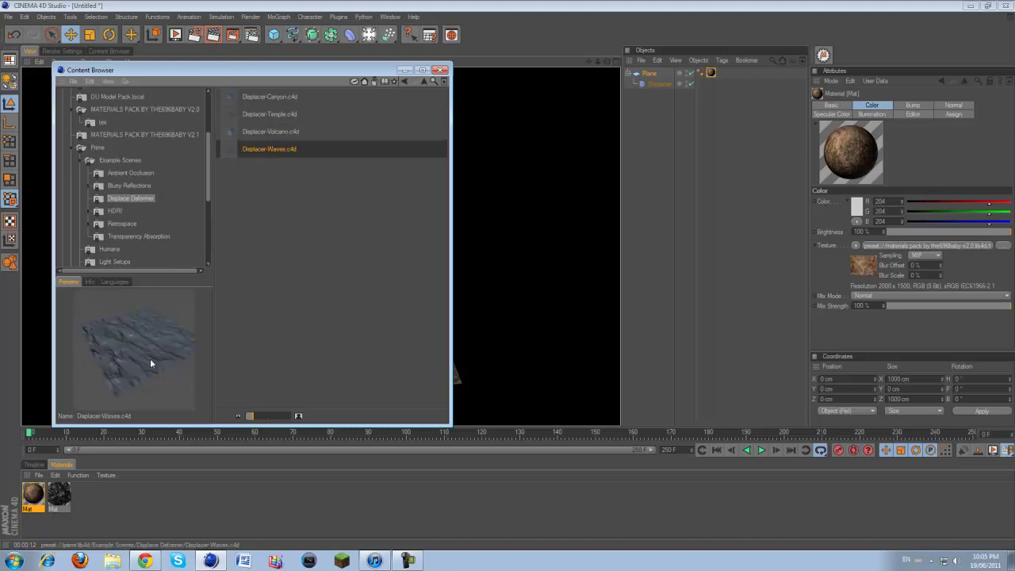
pyautogui.click(265, 102)
pyautogui.click(265, 115)
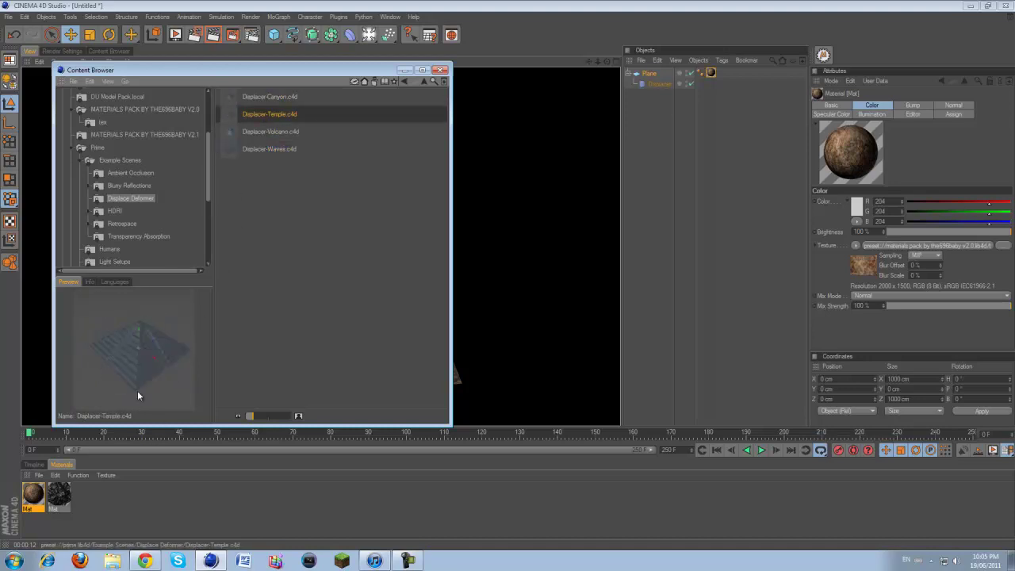
# Preview the Displacer canyon and waves scenes and look into the Transparency Absorption, Retrospace and Ambient Occlusion example folders.
pyautogui.click(277, 100)
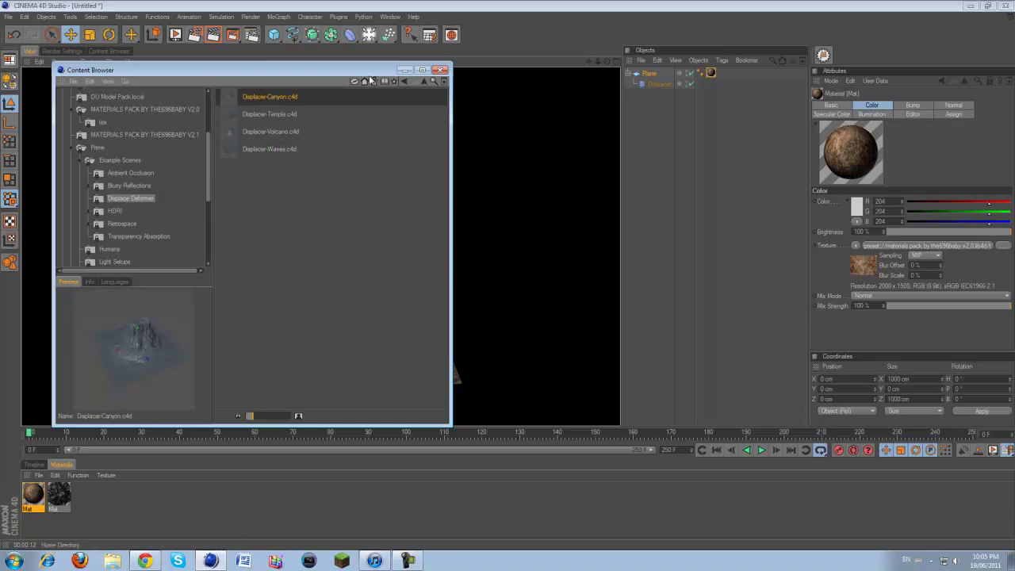
pyautogui.click(293, 149)
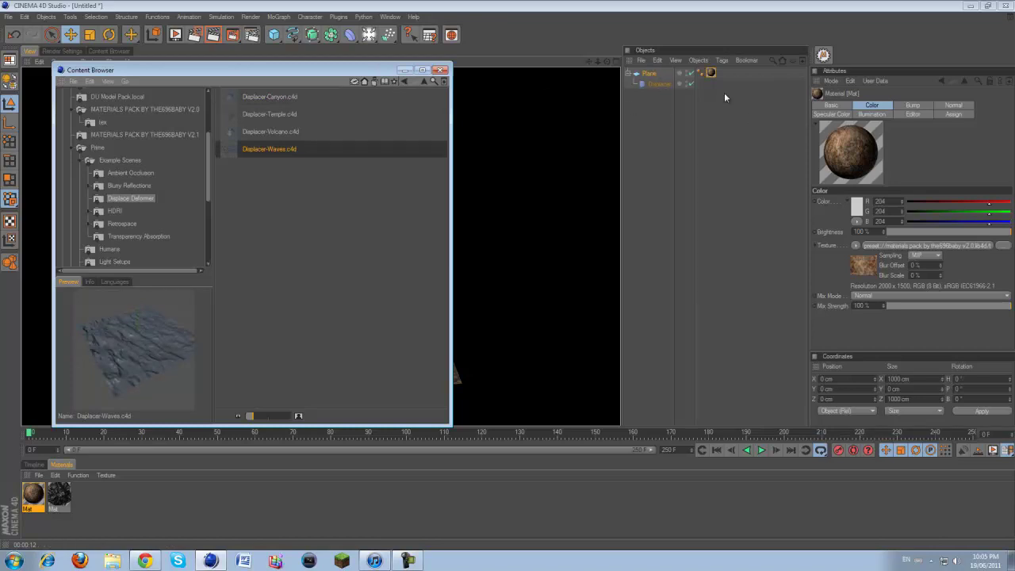
pyautogui.click(140, 237)
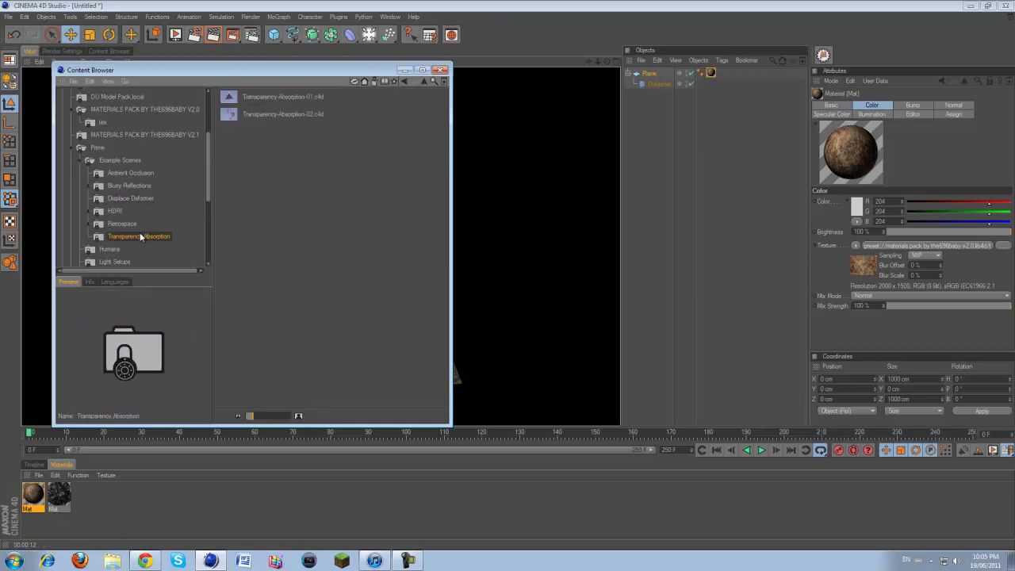
pyautogui.click(116, 211)
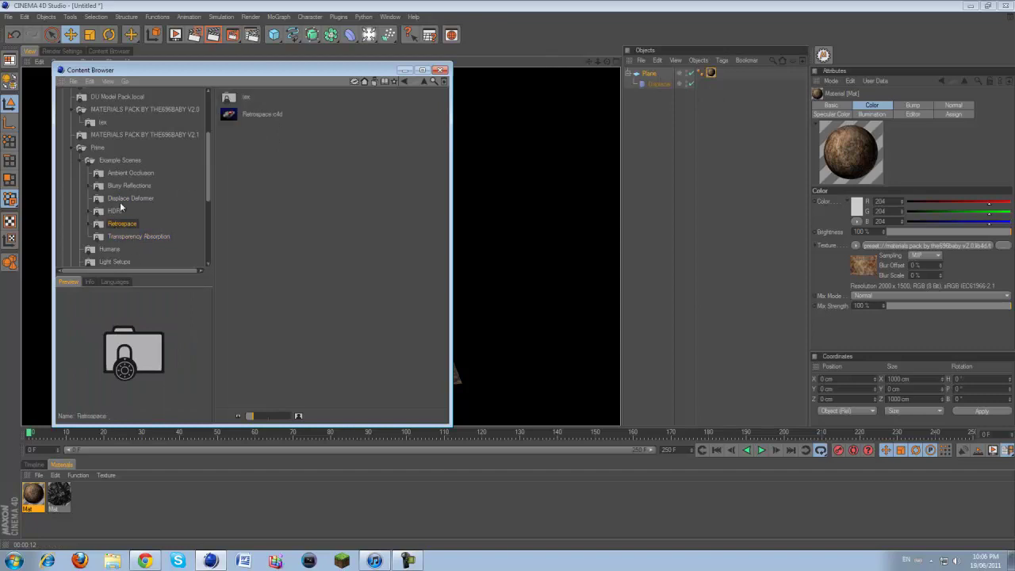
pyautogui.click(147, 174)
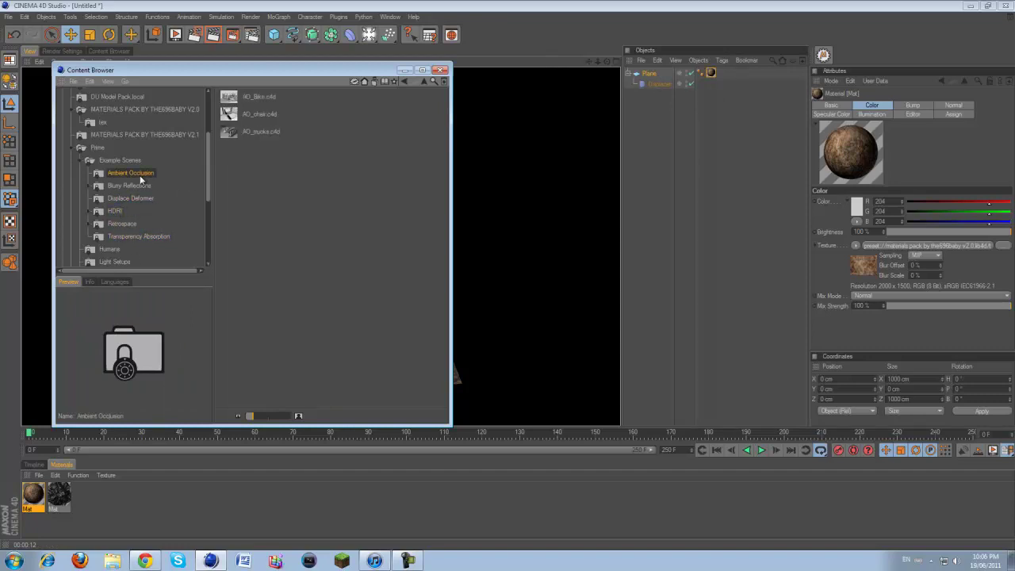
# Collapse the Example Scenes, Prime and Presets folders and close the Content Browser.
pyautogui.click(81, 161)
pyautogui.click(80, 148)
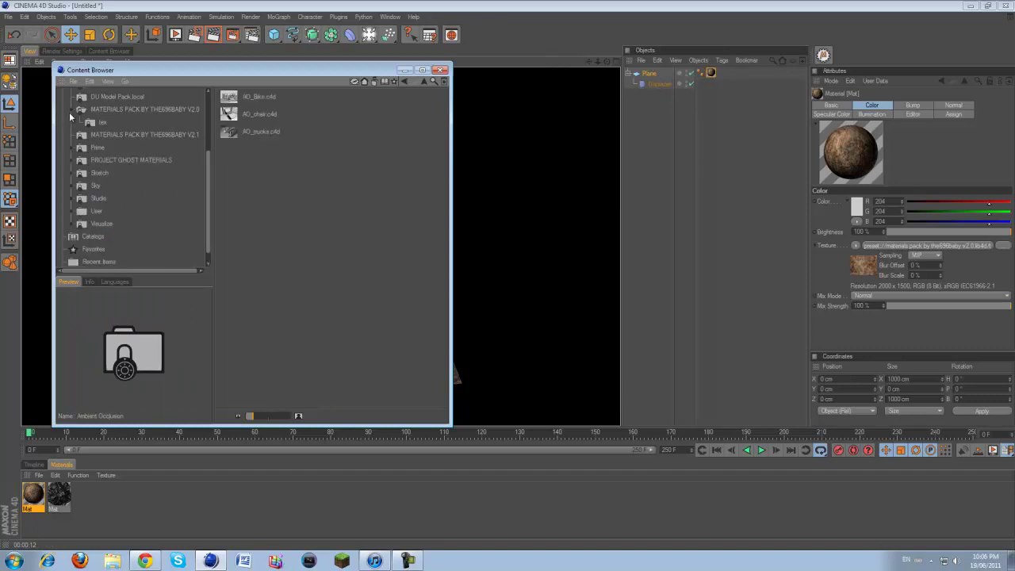
pyautogui.scroll(2, 68, 112)
pyautogui.scroll(2, 70, 144)
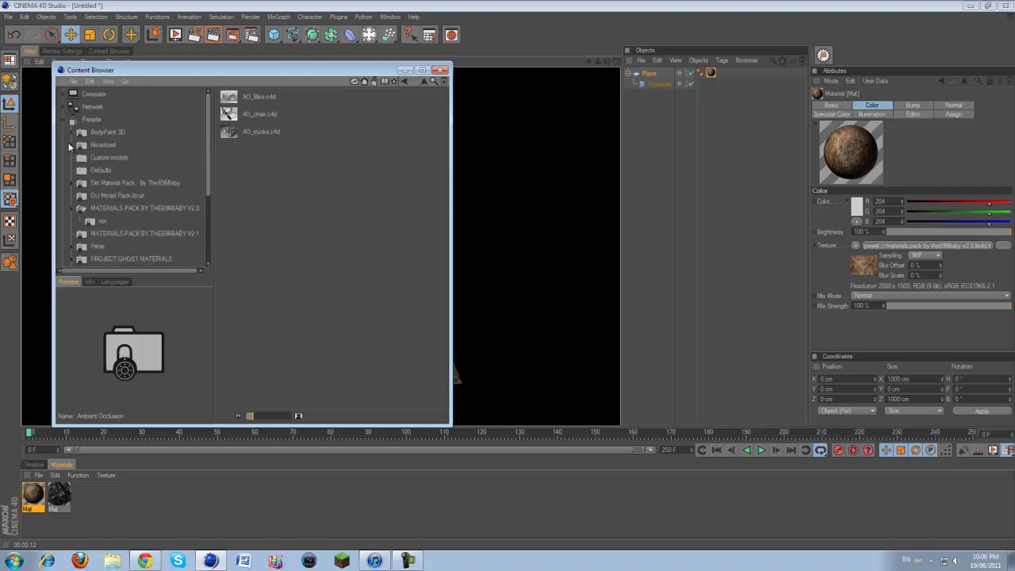
pyautogui.click(67, 121)
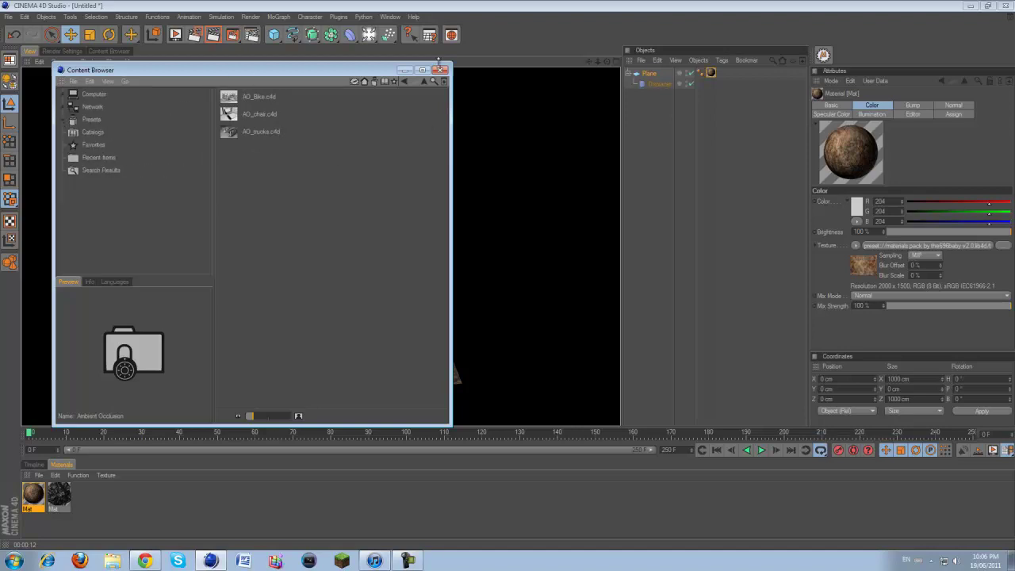
pyautogui.click(441, 70)
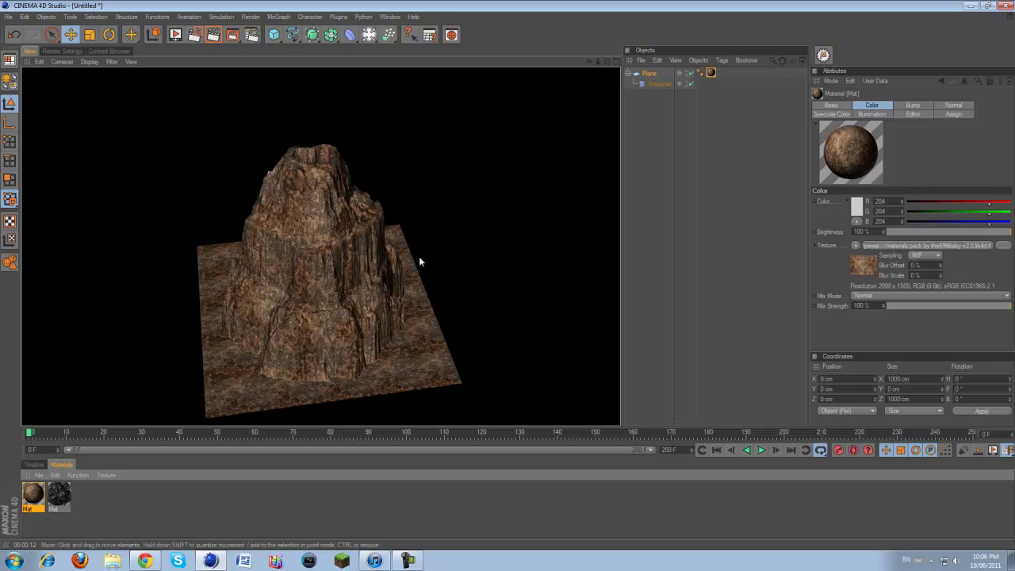
pyautogui.click(8, 16)
pyautogui.click(67, 293)
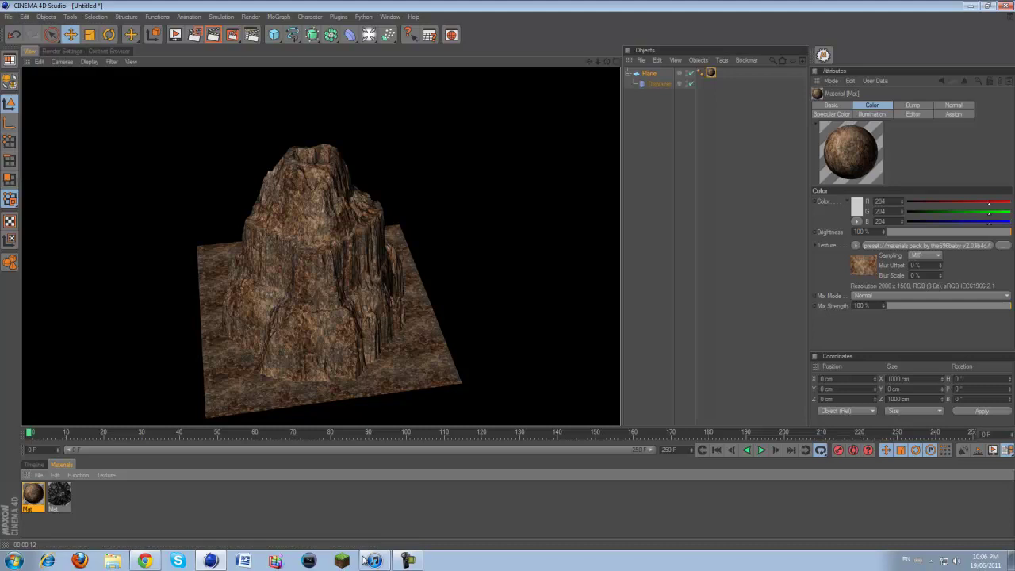
pyautogui.click(408, 560)
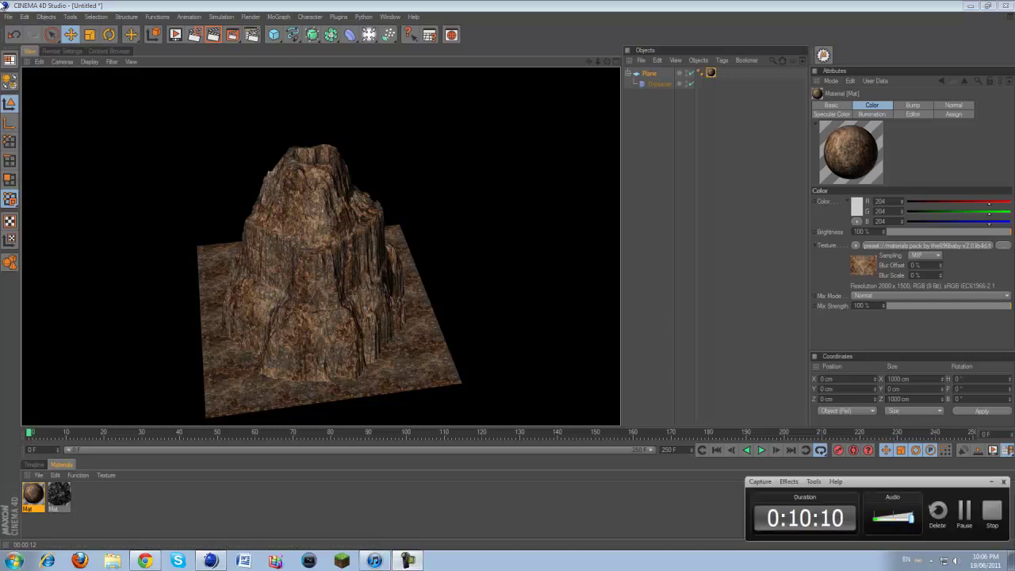